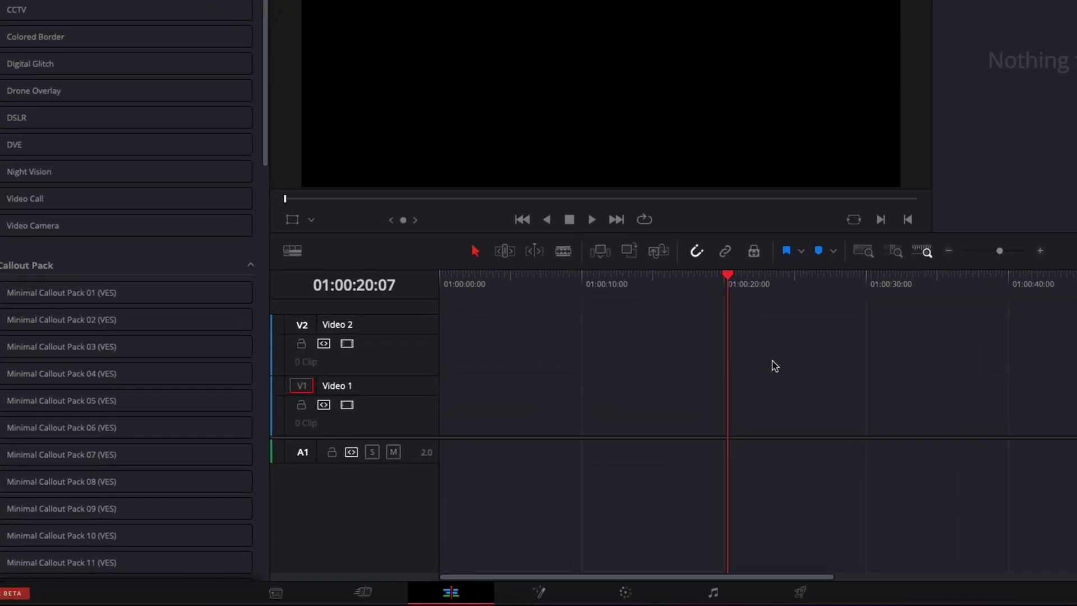
- Drop a Fusion Composition clip from the Effects library at the start of track V1
left_click(165, 84)
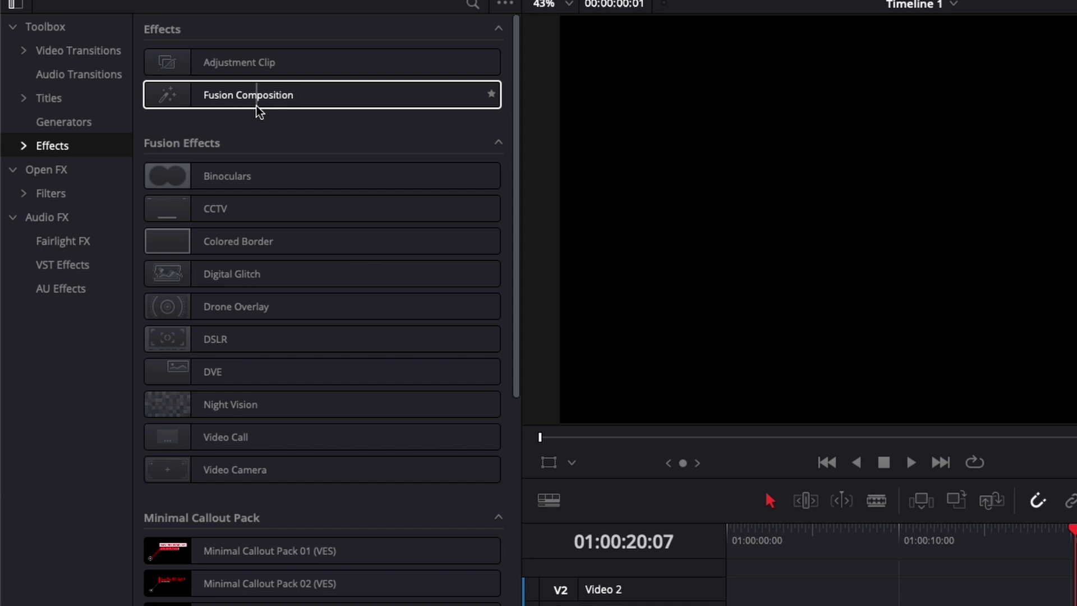
left_click_drag(258, 110, 737, 605)
left_click_drag(470, 471, 471, 470)
left_click(483, 457)
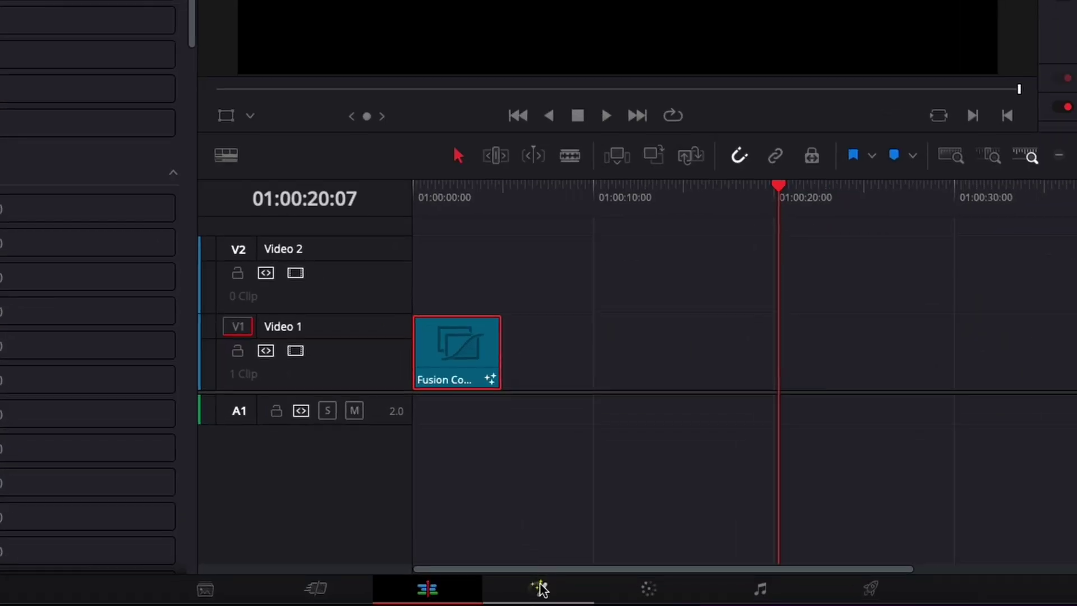
- On the Fusion page, merge new Background1 and Text1 nodes through Merge2 into MediaOut1
left_click(540, 587)
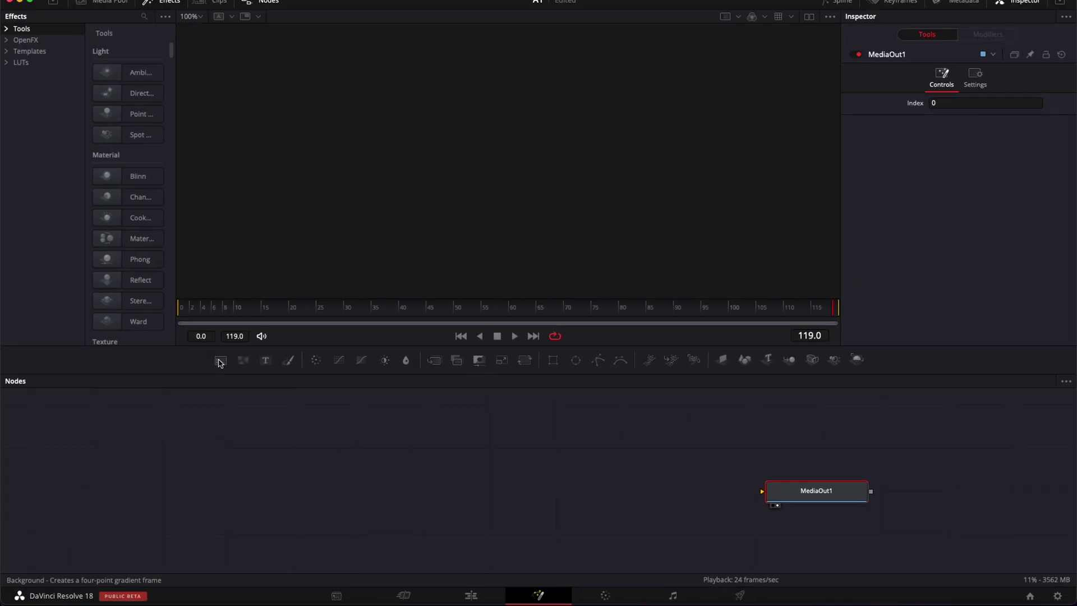
left_click_drag(220, 362, 156, 491)
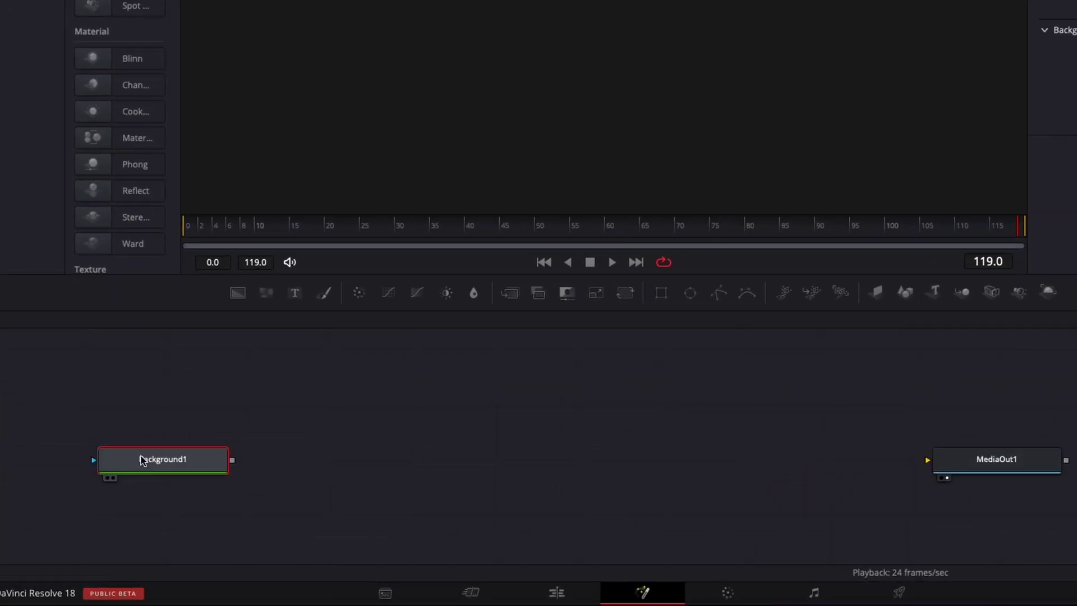
left_click_drag(294, 293, 373, 368)
left_click_drag(481, 363, 232, 474)
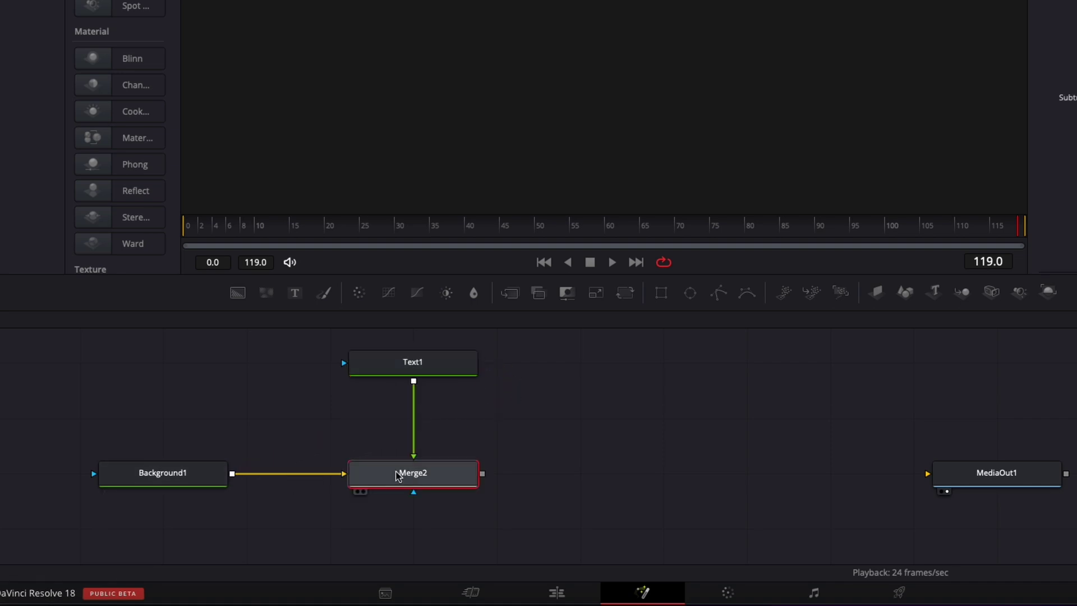
left_click_drag(482, 474, 991, 476)
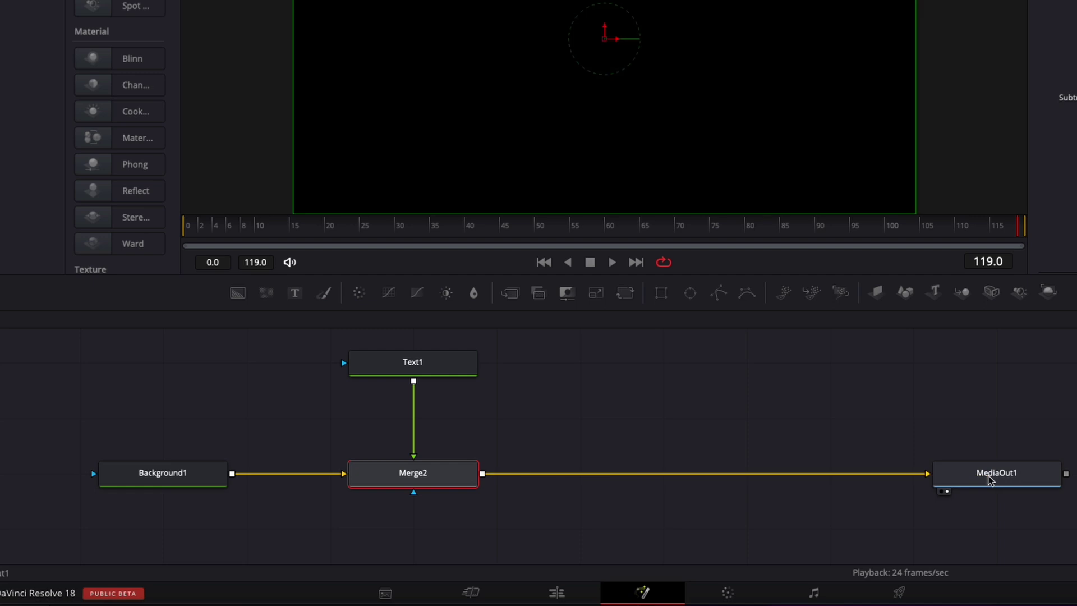
- Lower Background1's alpha to 0 so the background is fully transparent
left_click(170, 476)
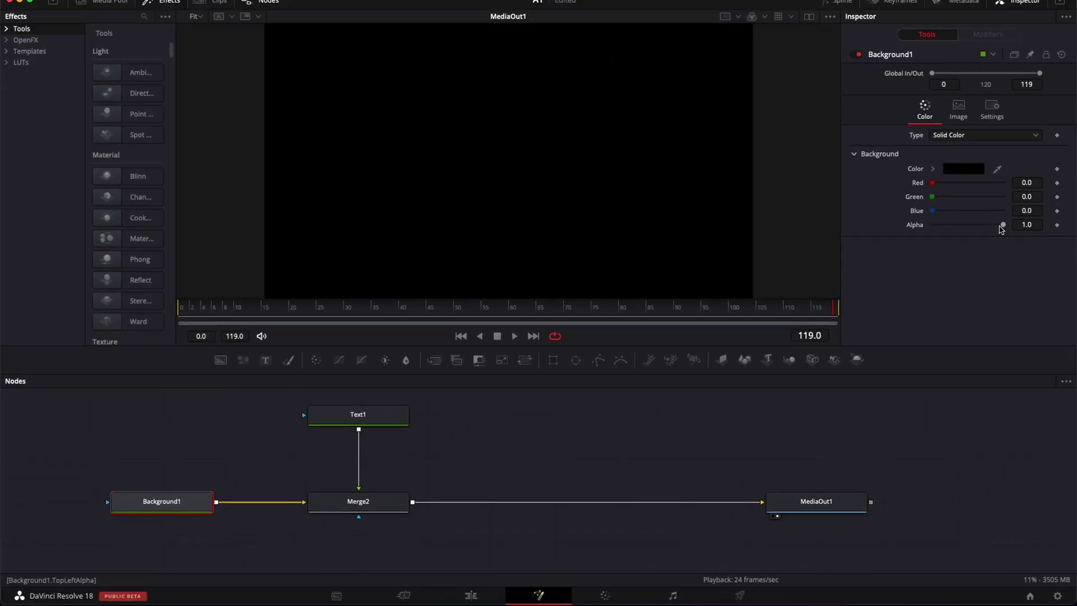
left_click_drag(999, 223, 993, 224)
left_click_drag(936, 357, 761, 361)
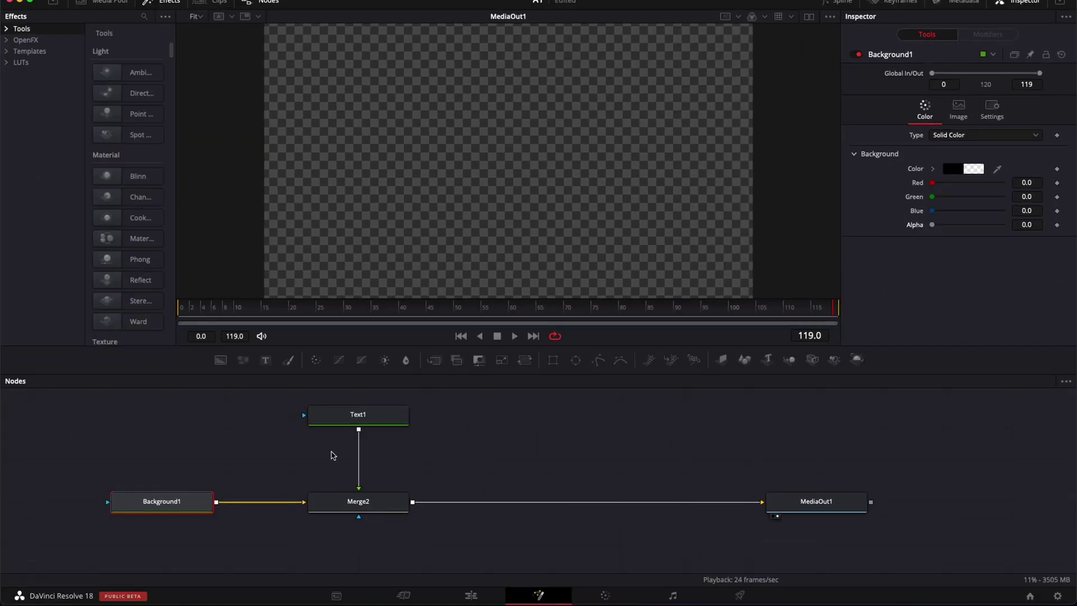
- Make Text1 read DAVINCI in Montserrat Black at size 0.2598
left_click(348, 415)
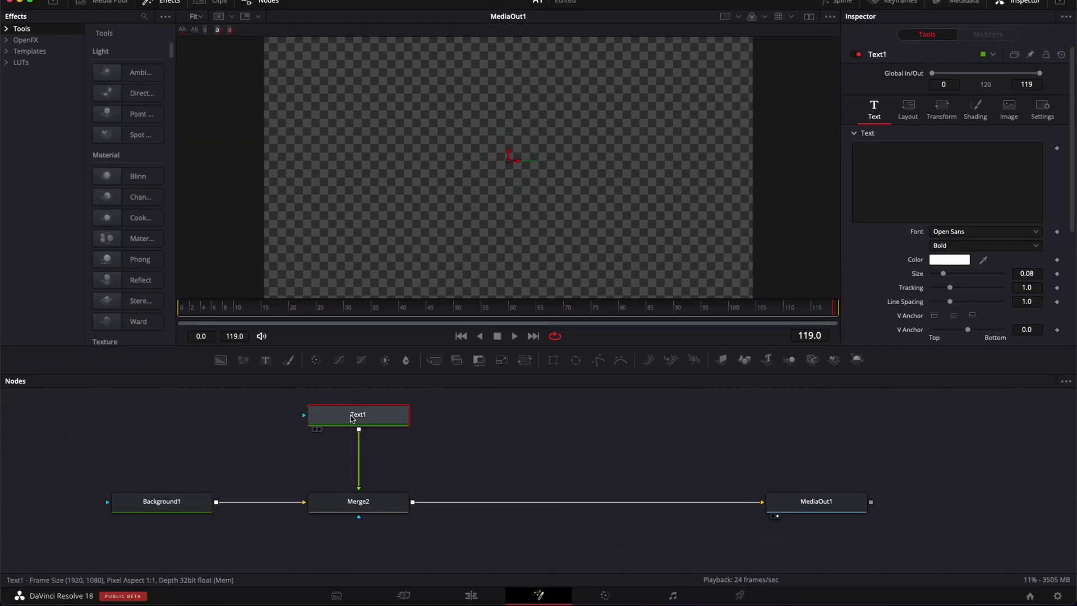
left_click(873, 175)
type("DAVINCI")
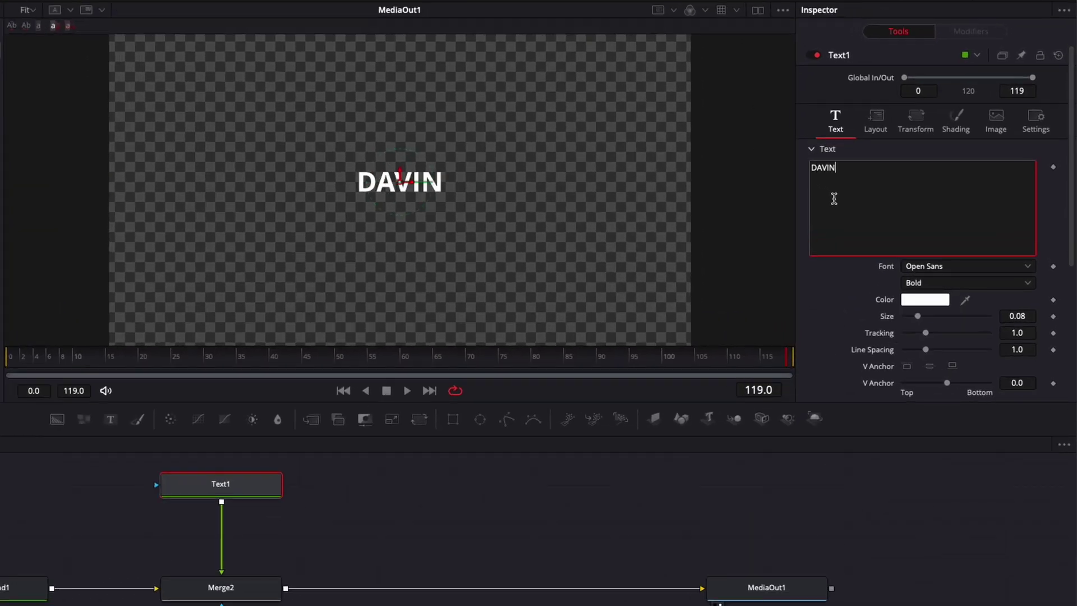
left_click(933, 268)
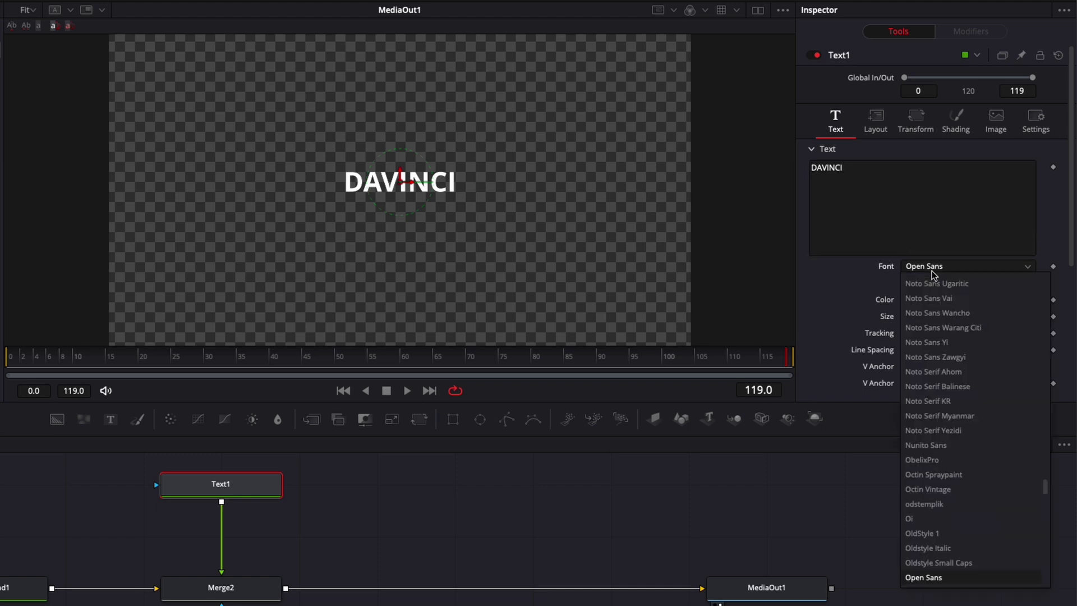
type("montserrat")
key("Return")
left_click(929, 283)
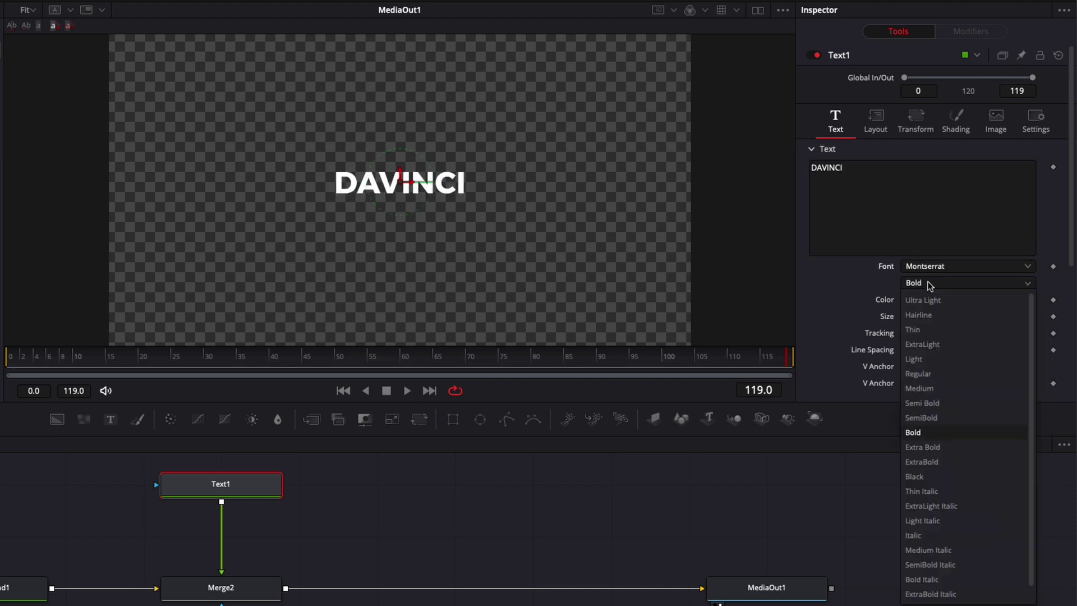
left_click(914, 477)
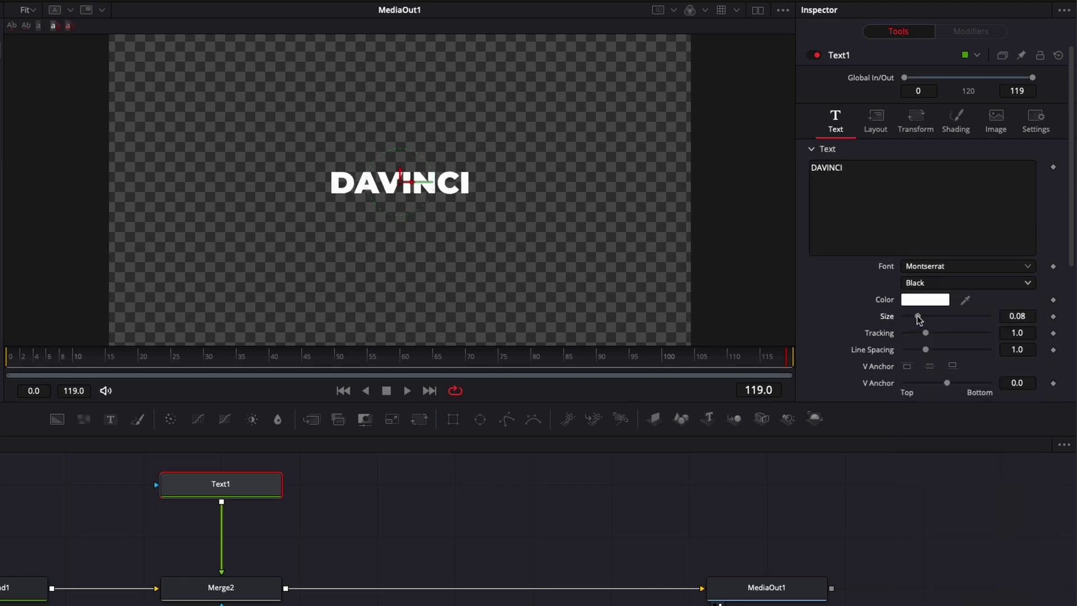
left_click_drag(918, 318, 948, 316)
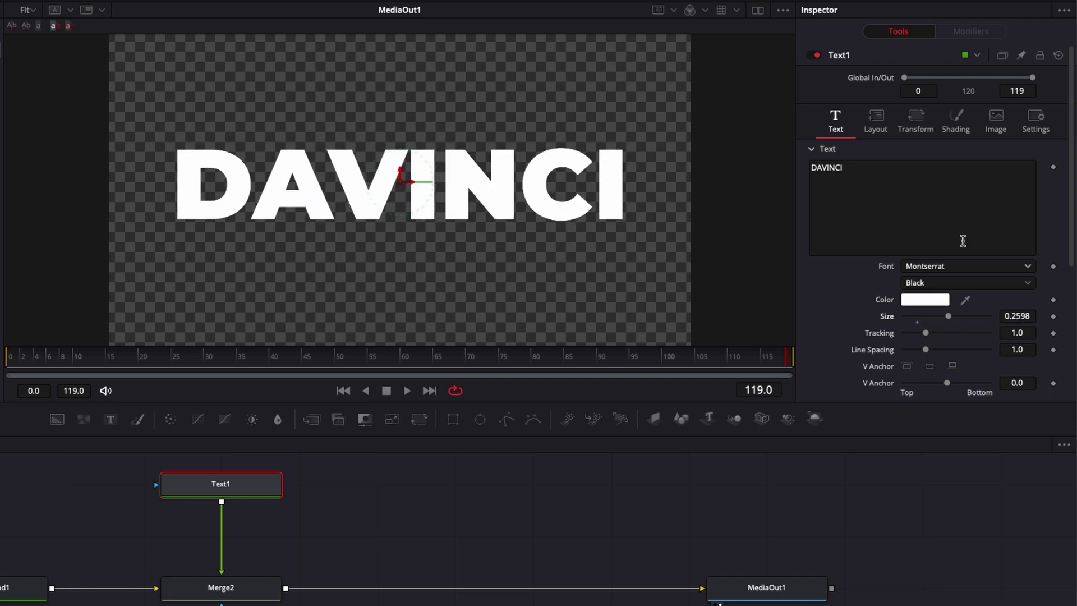
- Switch the letter fill shading to Gradient with a light grey colour stop
left_click(957, 117)
scroll(862, 281, "down", 2)
scroll(862, 281, "down", 2)
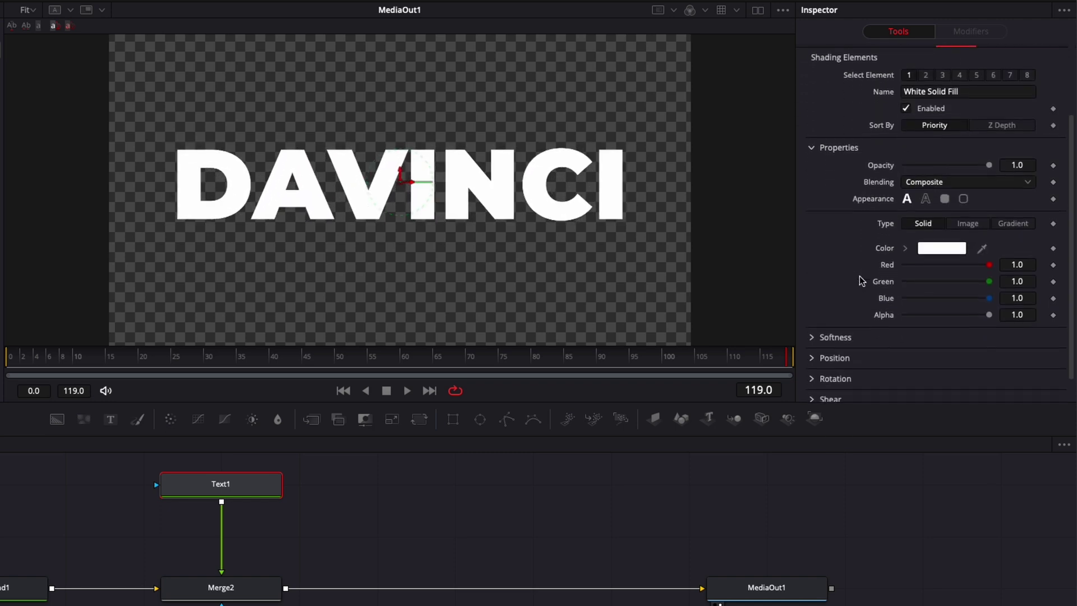
left_click(1012, 224)
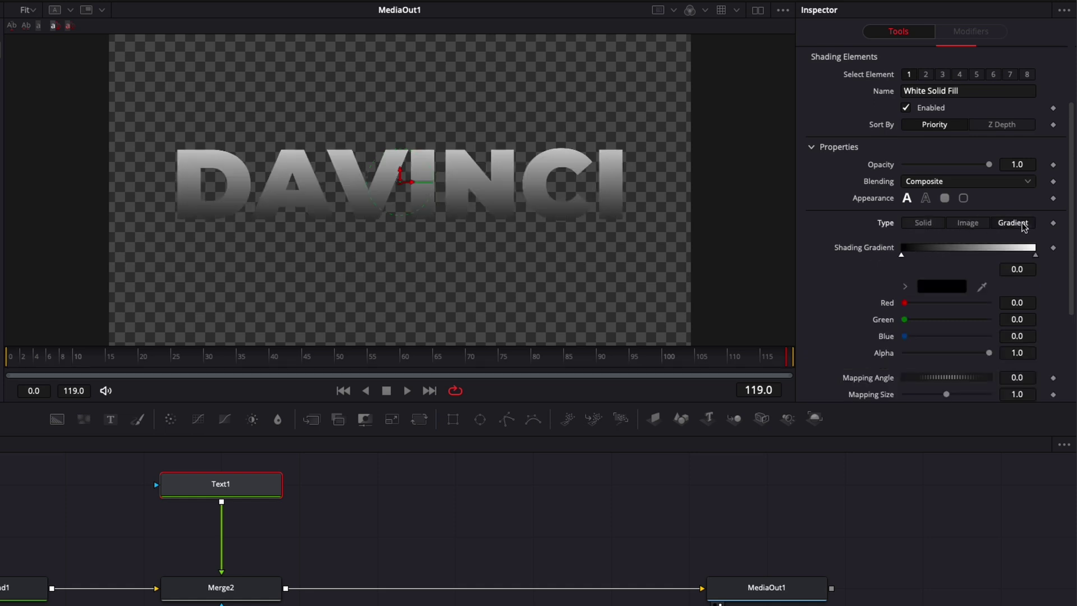
left_click(928, 286)
mouse_move(76, 280)
left_mouse_down()
mouse_move(62, 280)
mouse_move(96, 278)
mouse_move(57, 281)
mouse_move(82, 281)
mouse_move(73, 280)
left_mouse_up()
left_click(170, 334)
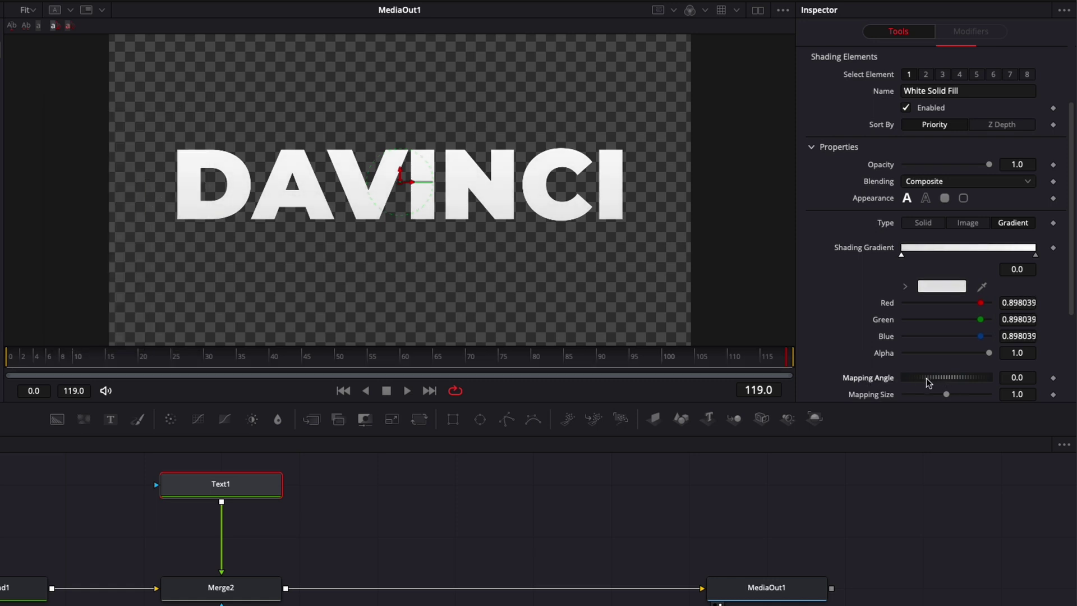
- Set the fill gradient's mapping angle to 90 degrees and move to the fill opacity
left_click_drag(927, 378, 995, 383)
left_click(1022, 377)
type("90")
key("Return")
left_click(1028, 164)
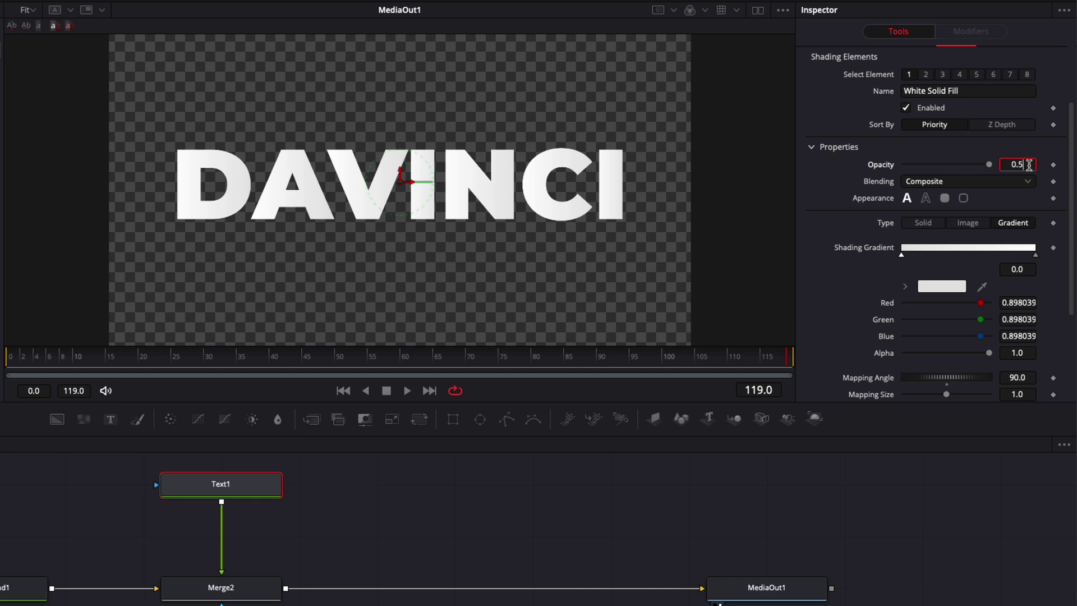
- Confirm the 0.5 fill opacity and enable shading element 2, the outline
key("Tab")
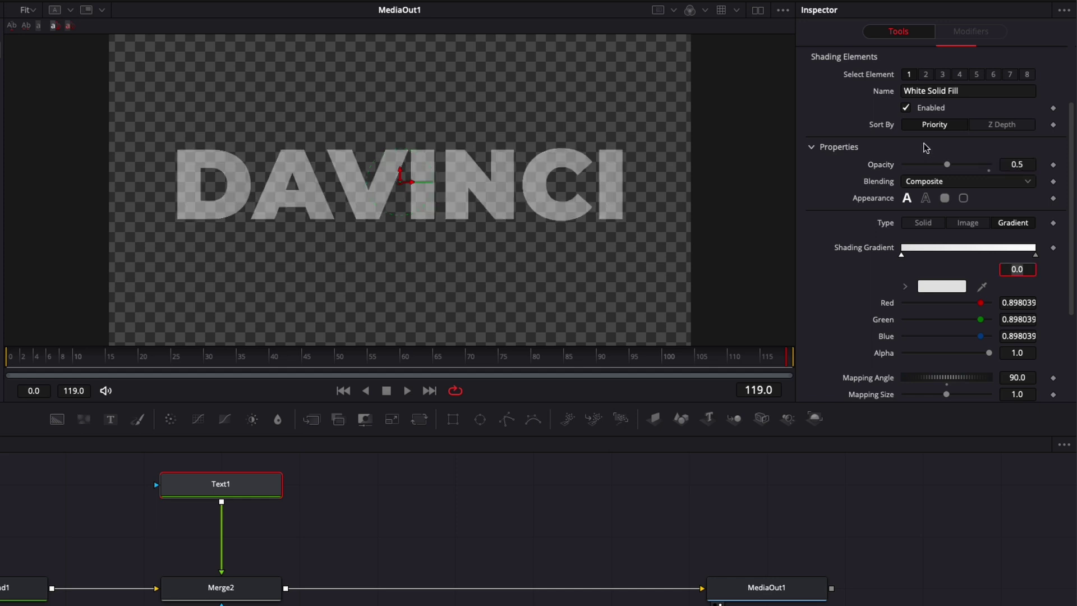
left_click(927, 74)
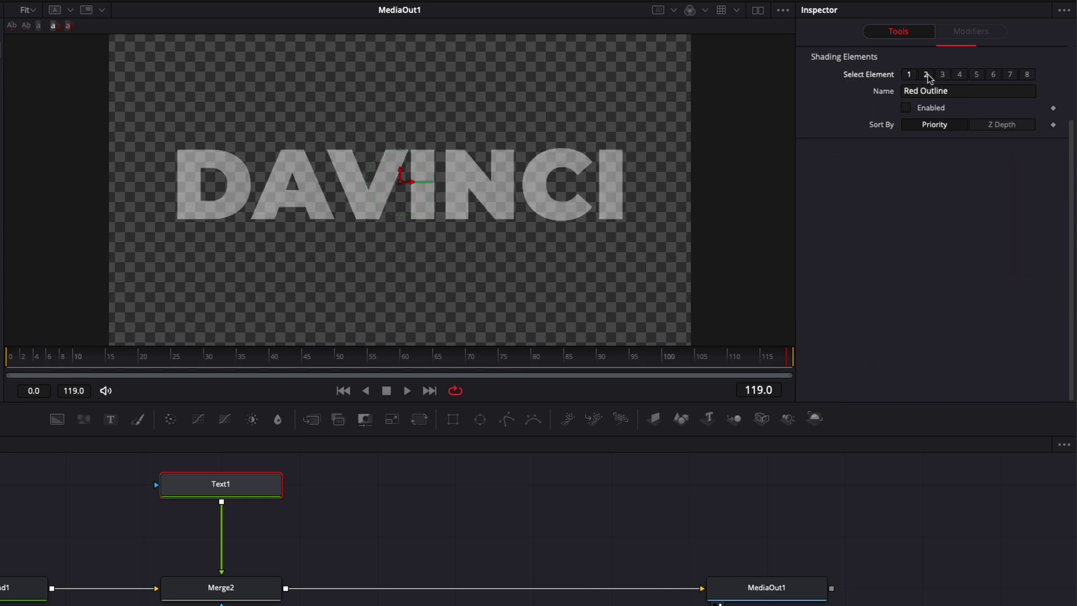
left_click(907, 108)
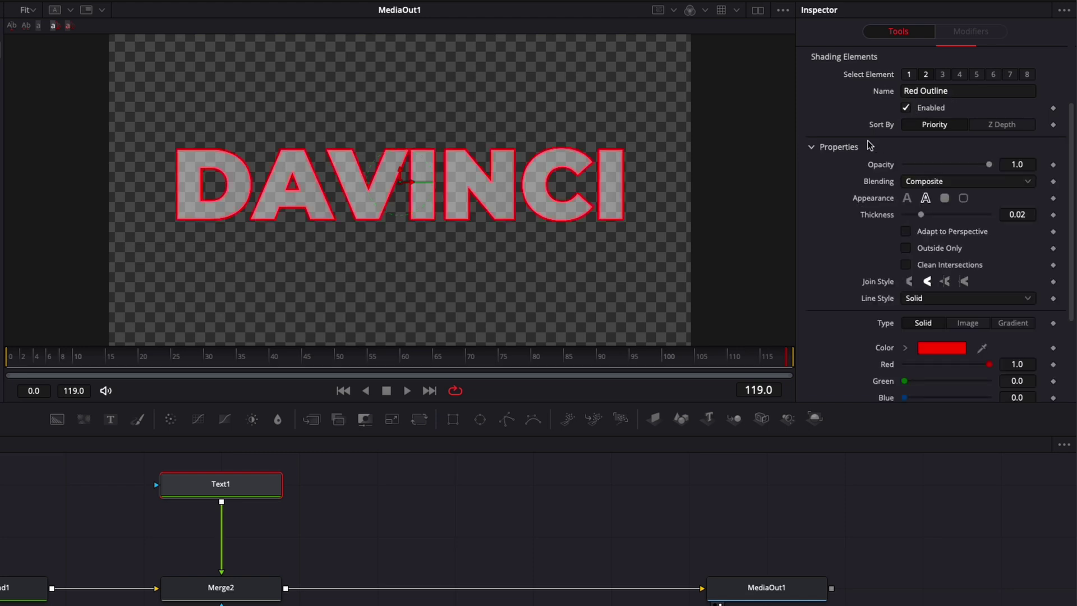
- Colour the outline White and set its thickness to 0.005
left_click(947, 350)
left_click(104, 107)
left_click(71, 279)
left_click(168, 334)
left_click(1028, 214)
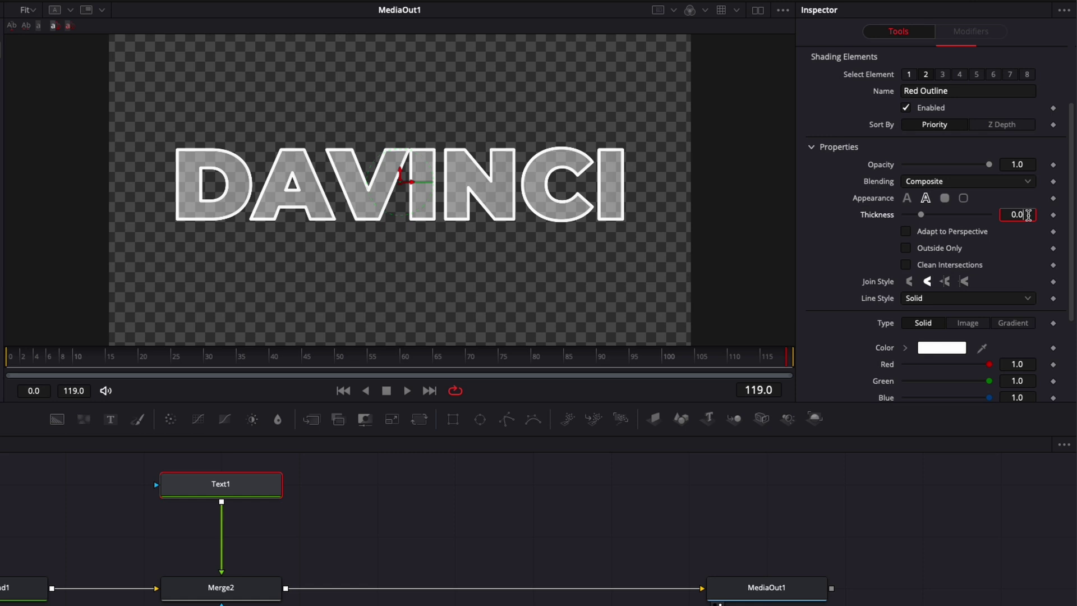
type("0.005")
key("Return")
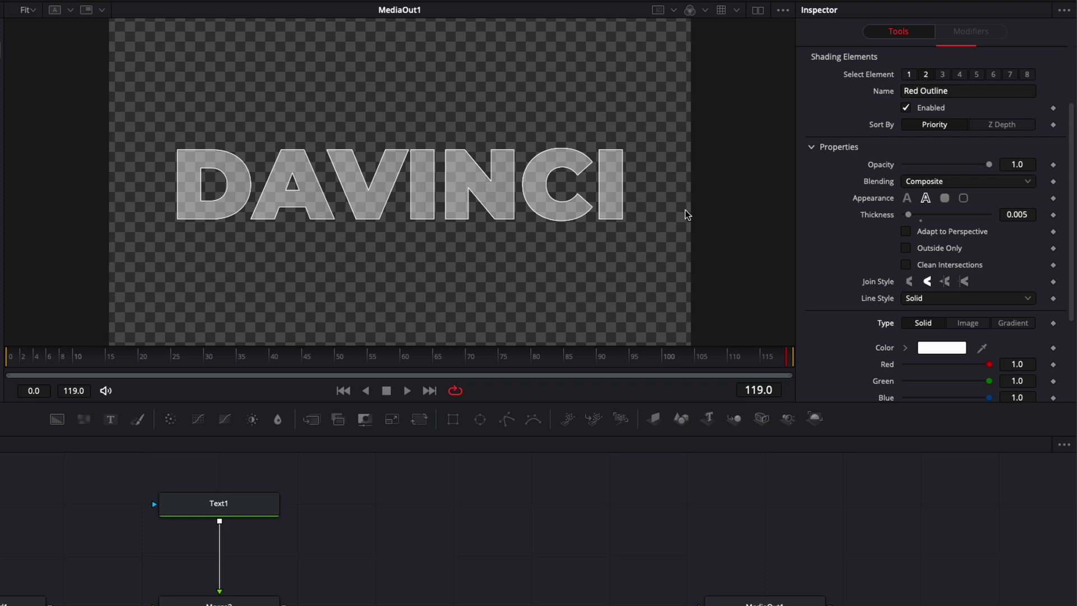
- Set the outline Type to Gradient and lighten its black stop to grey (0.329411)
scroll(911, 269, "down", 2)
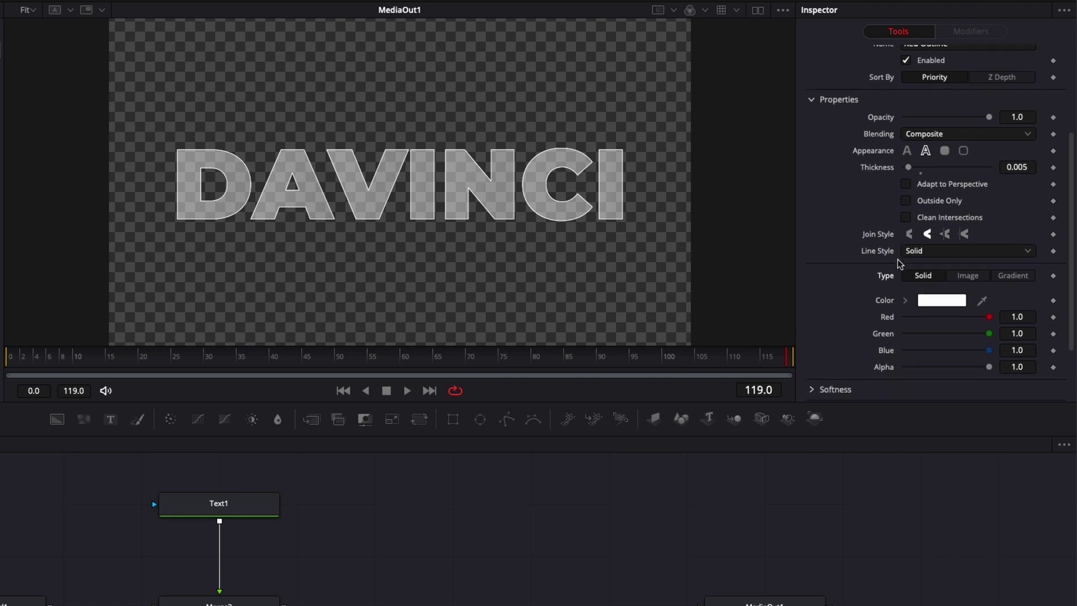
left_click(1010, 277)
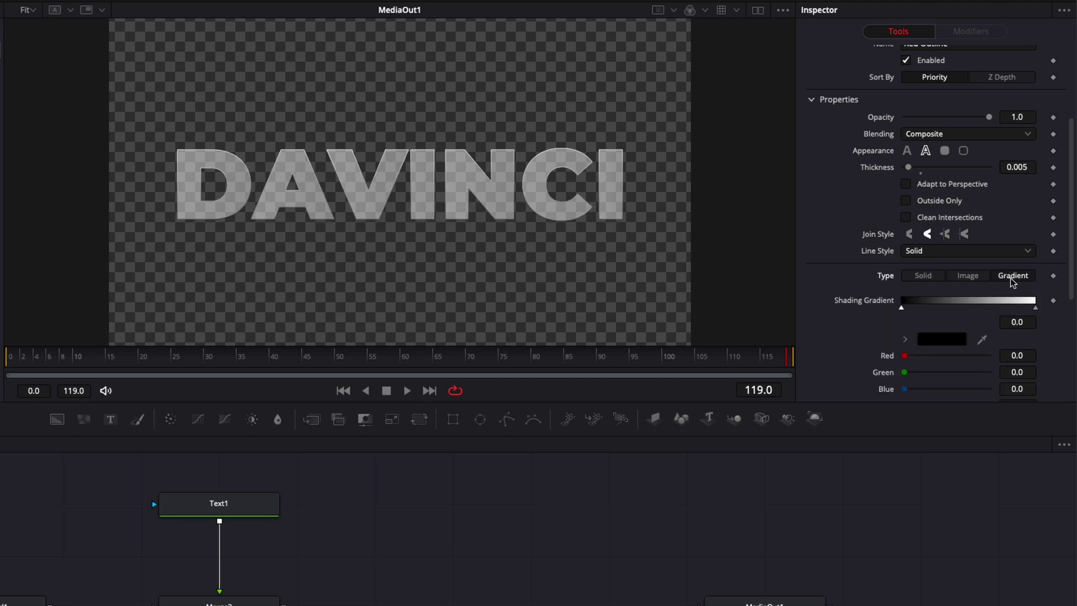
scroll(1011, 277, "down", 2)
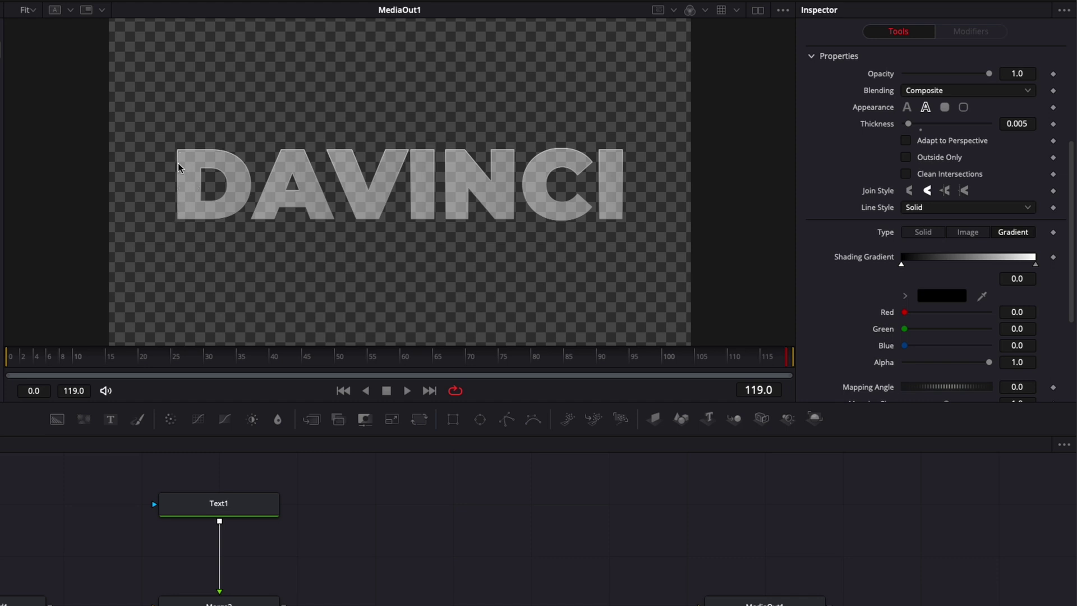
scroll(932, 268, "down", 1)
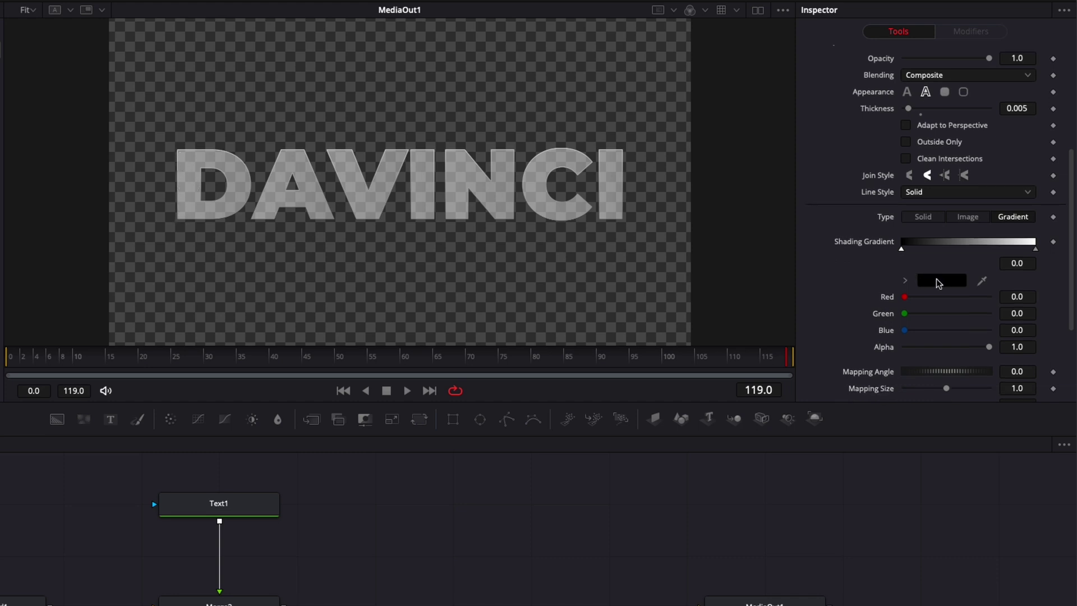
left_click(933, 282)
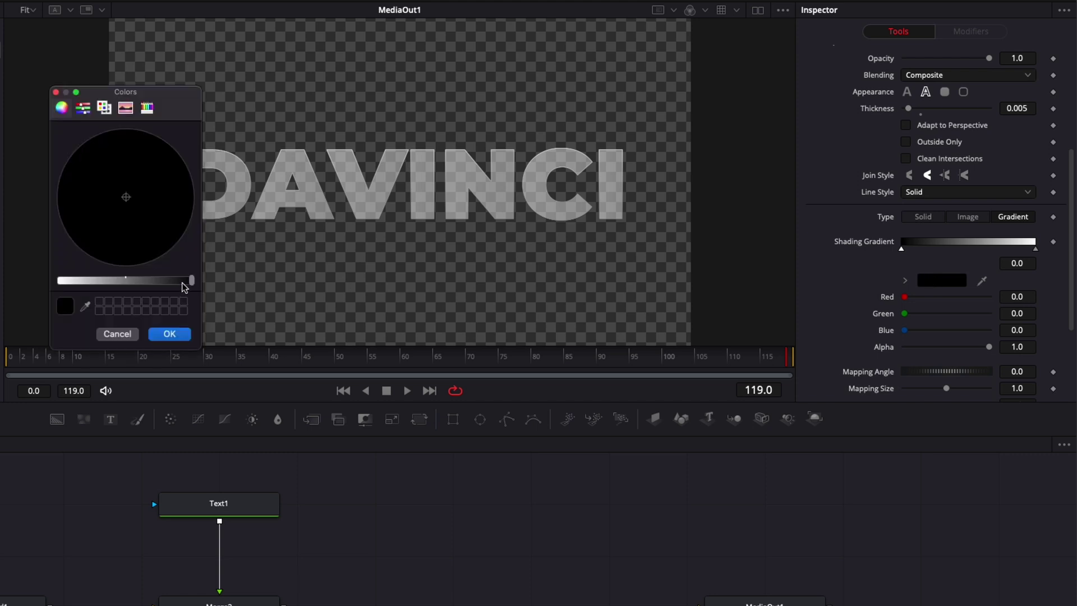
left_click_drag(185, 287, 149, 285)
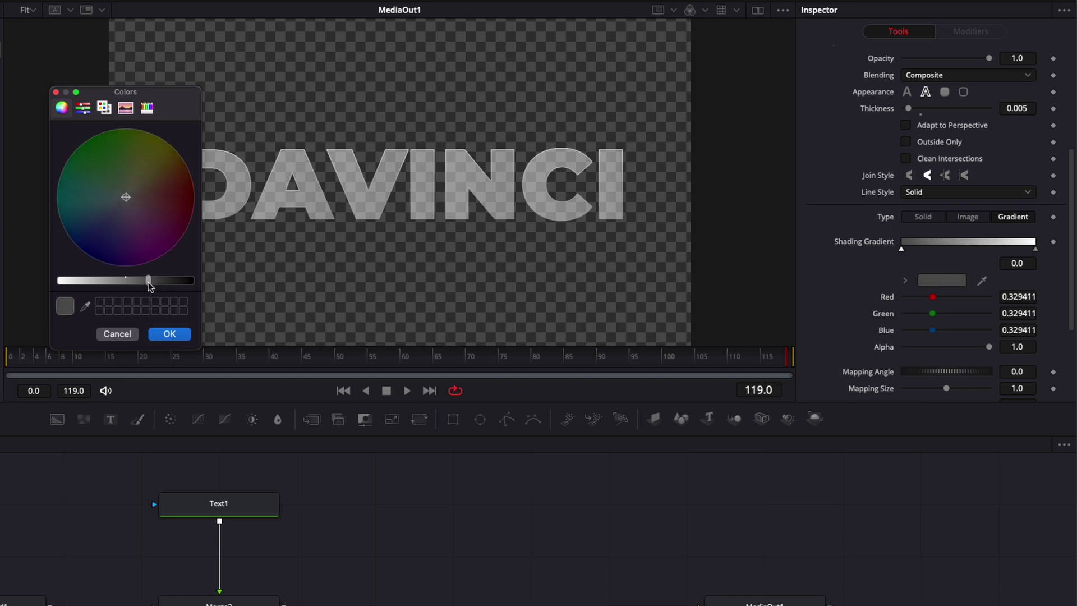
left_click(170, 334)
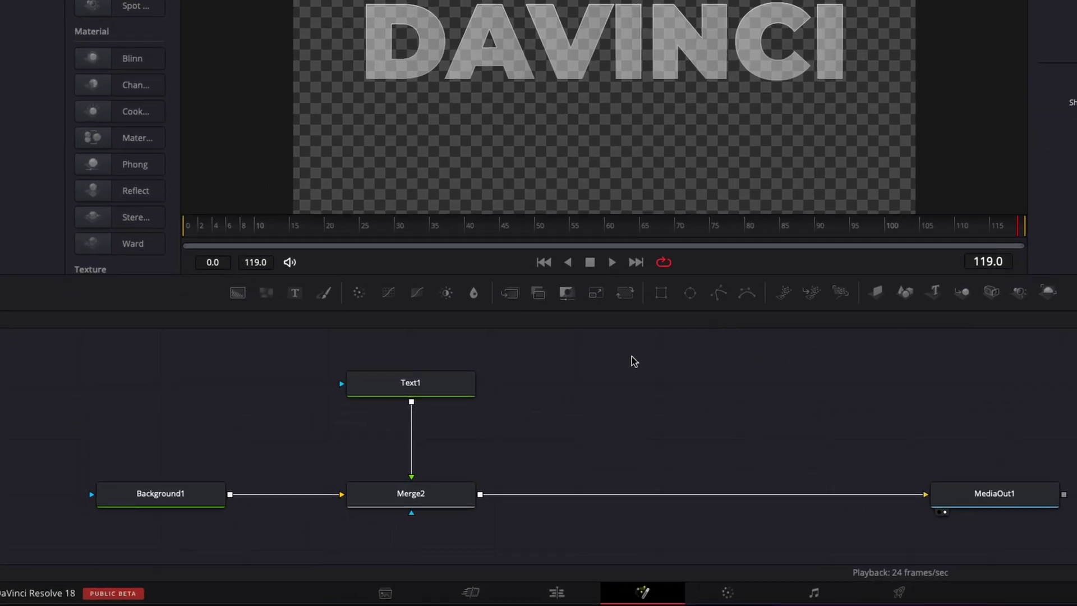
left_click(341, 435)
- Insert a Blur tool after Text1 via the Shift+Space tool search
left_click(394, 375)
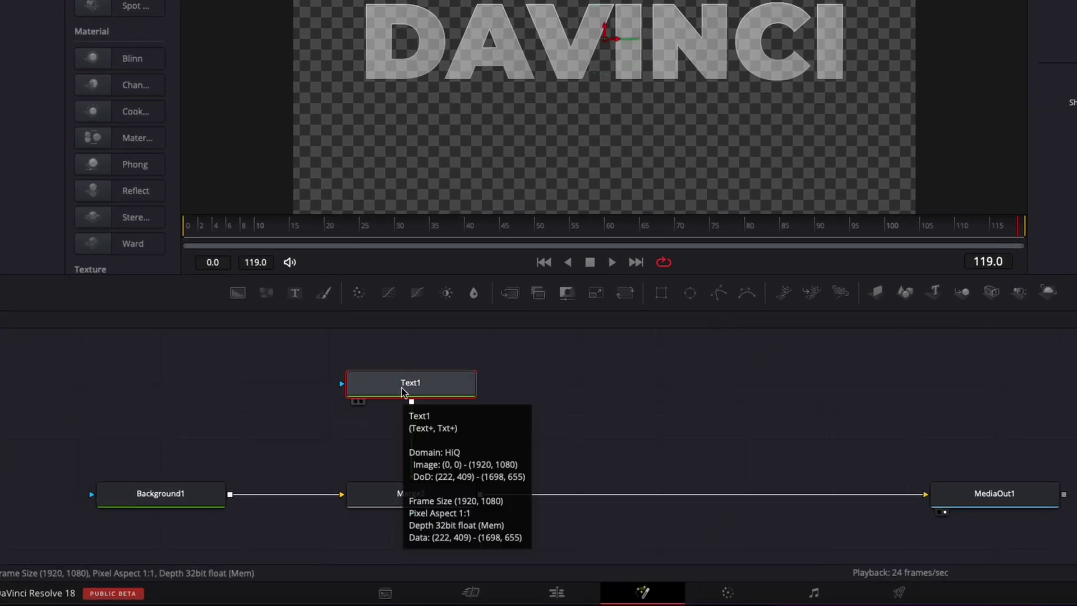
key("shift+space")
type("brigh")
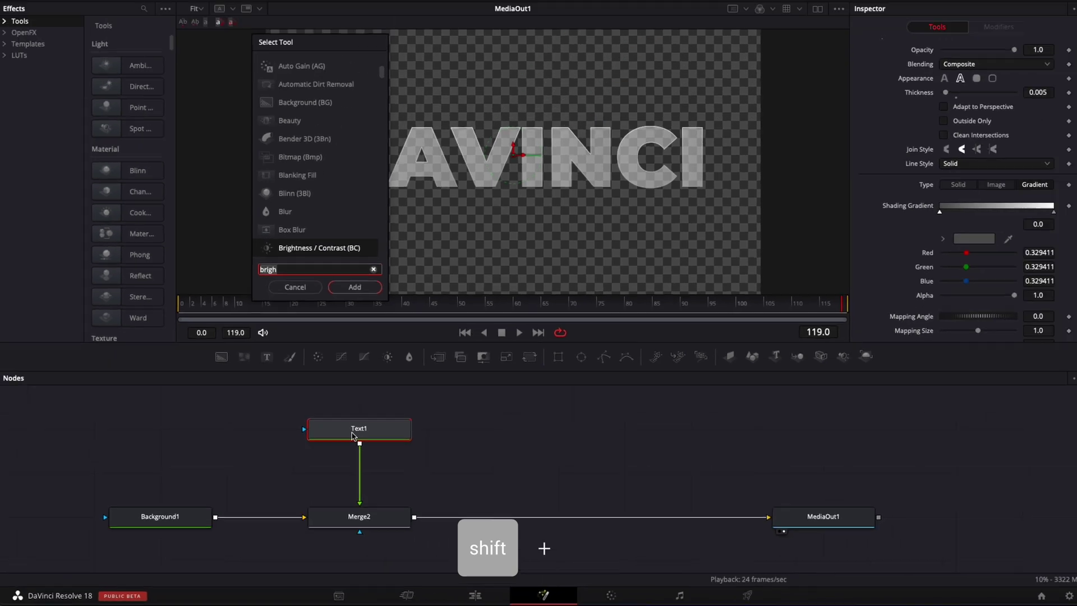
key("shift+space")
type("blur")
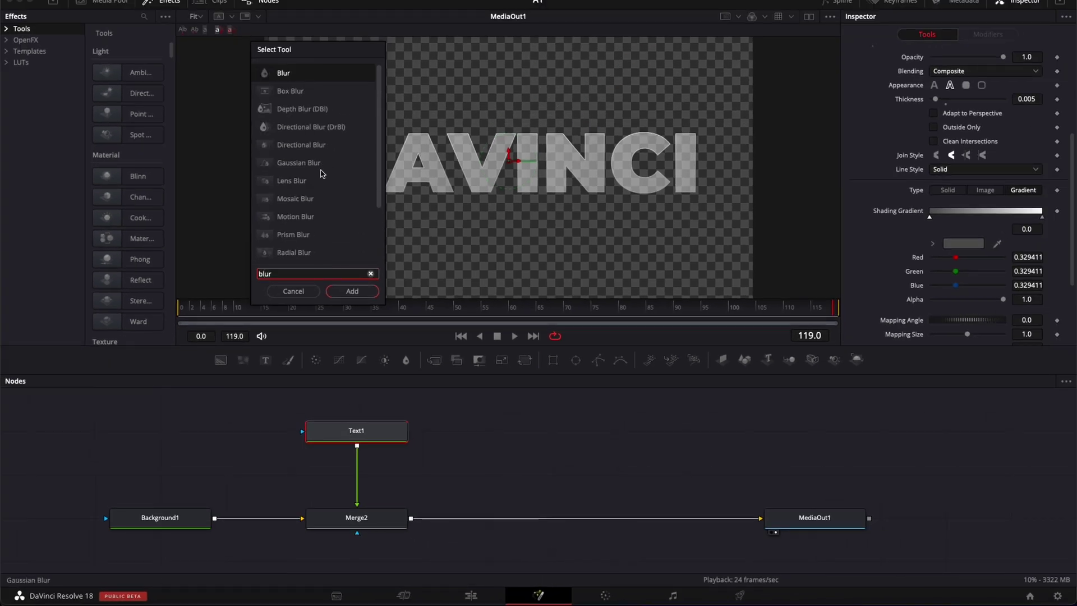
key("Return")
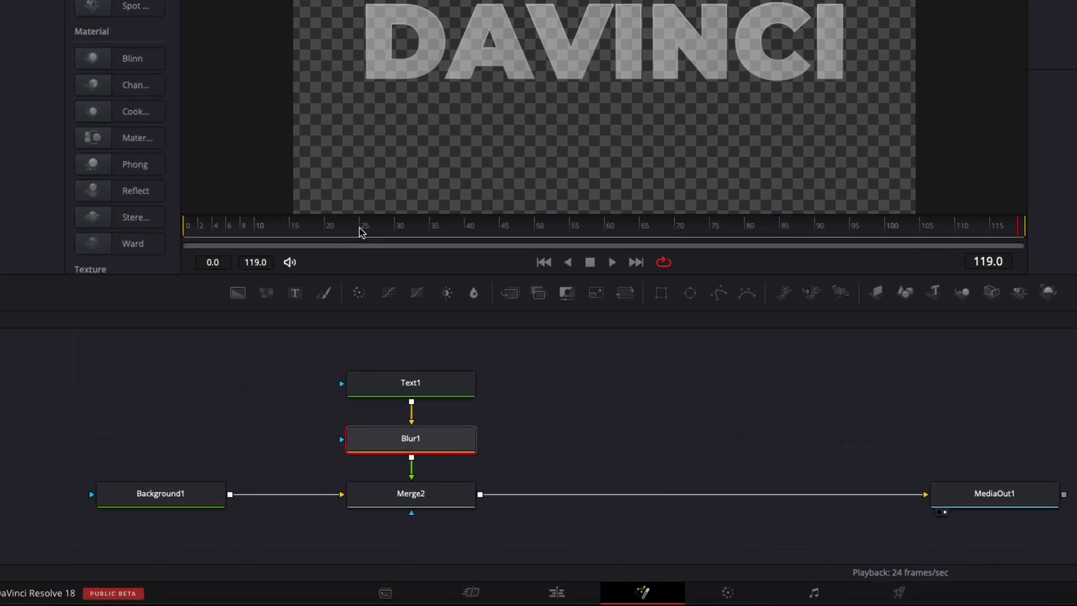
- Keyframe Blur Size at 1.0 on frame 25 and 100 on frame 0, then preview
left_click(359, 232)
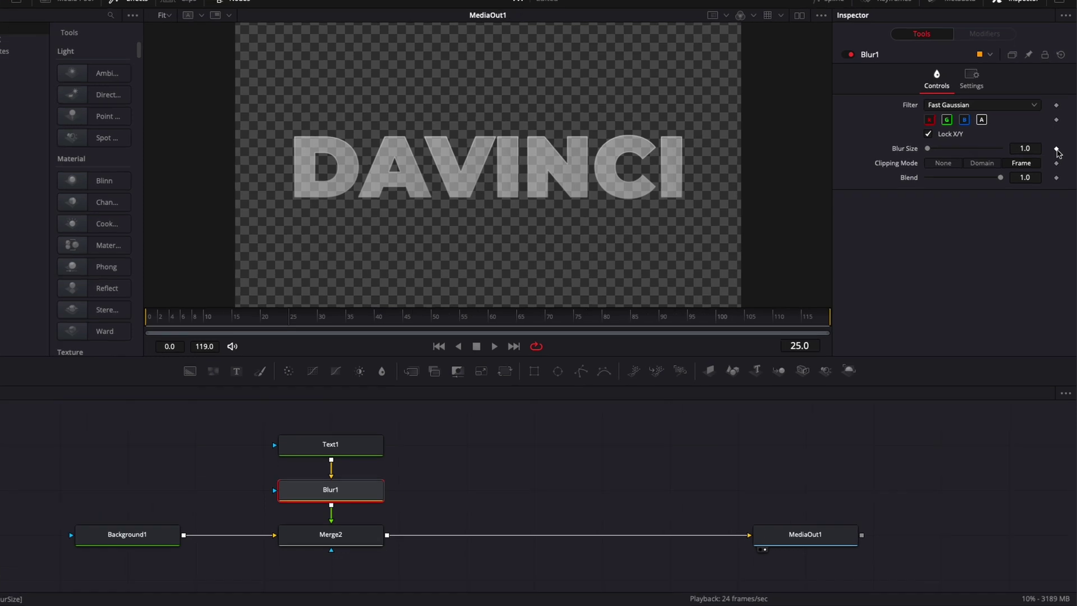
left_click(1057, 150)
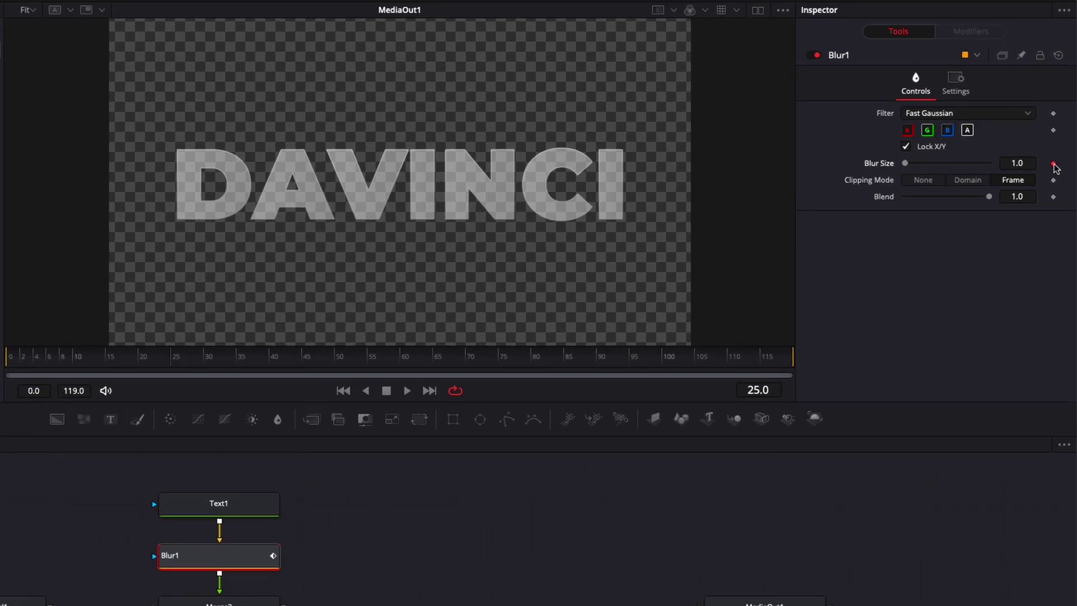
left_click_drag(162, 318, 147, 318)
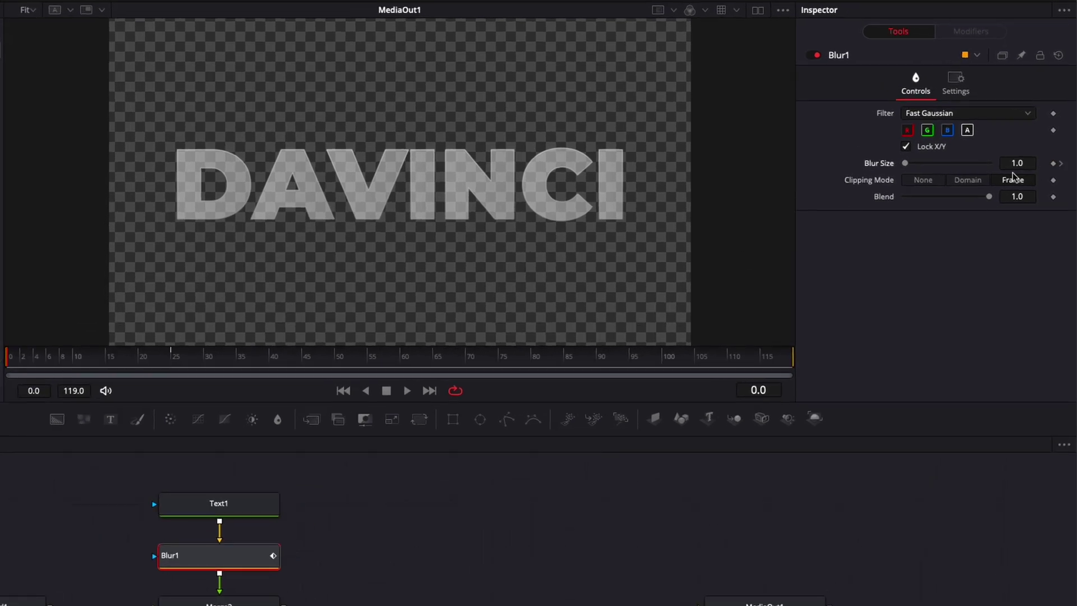
left_click_drag(907, 164, 1065, 167)
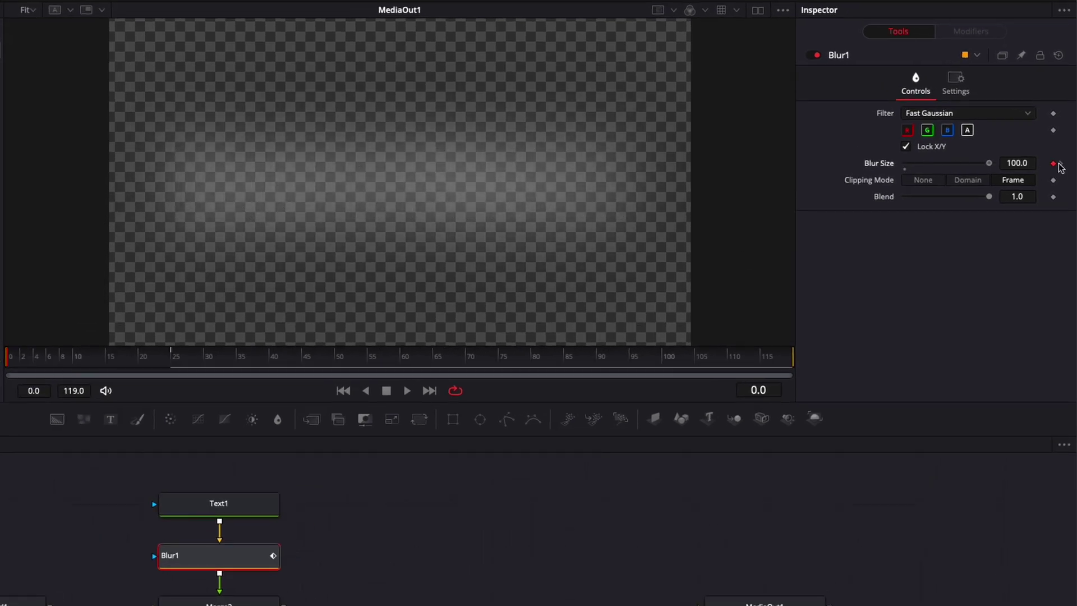
key("space")
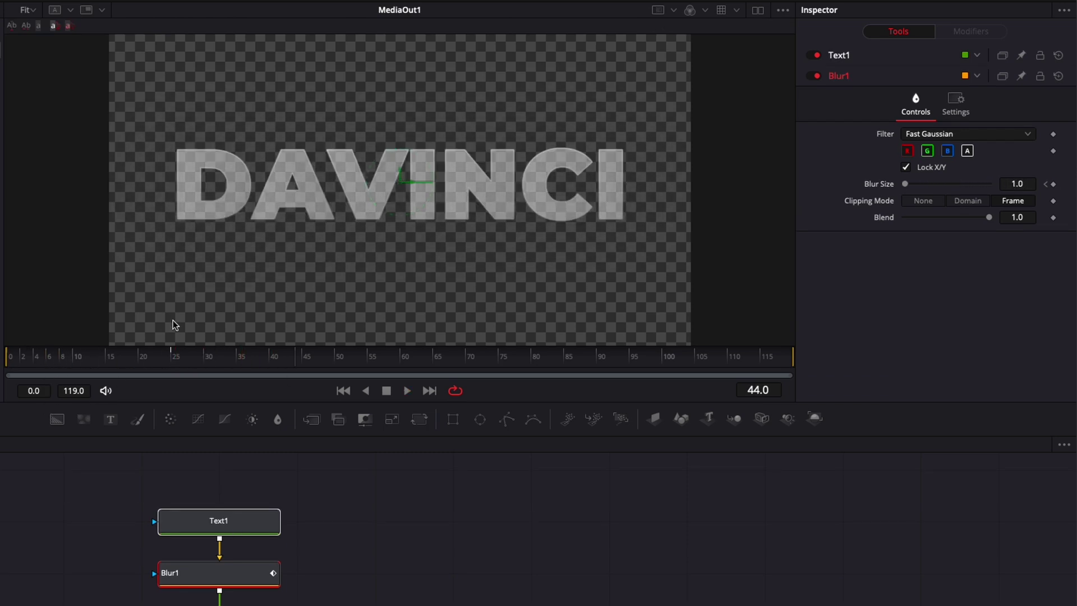
left_click_drag(101, 359, 2, 359)
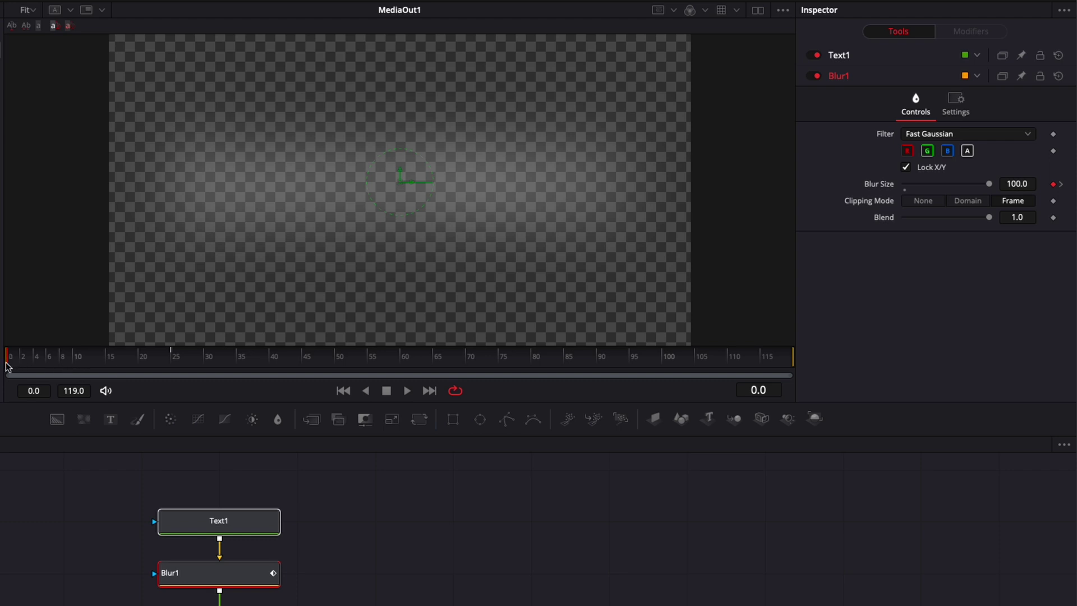
left_click_drag(65, 362, 110, 361)
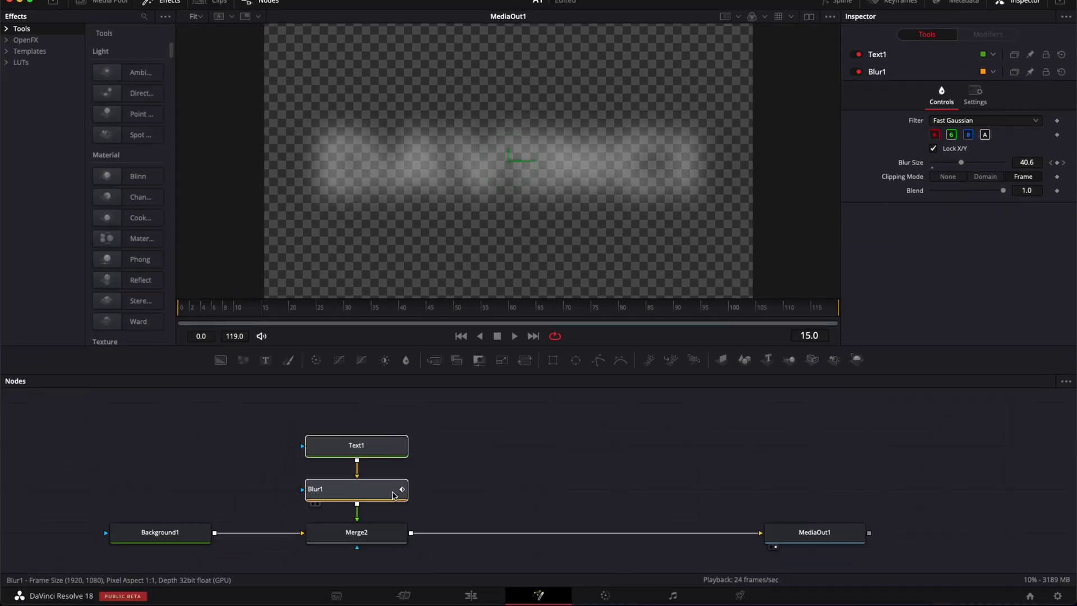
- Insert a Brightness/Contrast tool below Blur1
left_click_drag(394, 495, 393, 452)
left_click(367, 446)
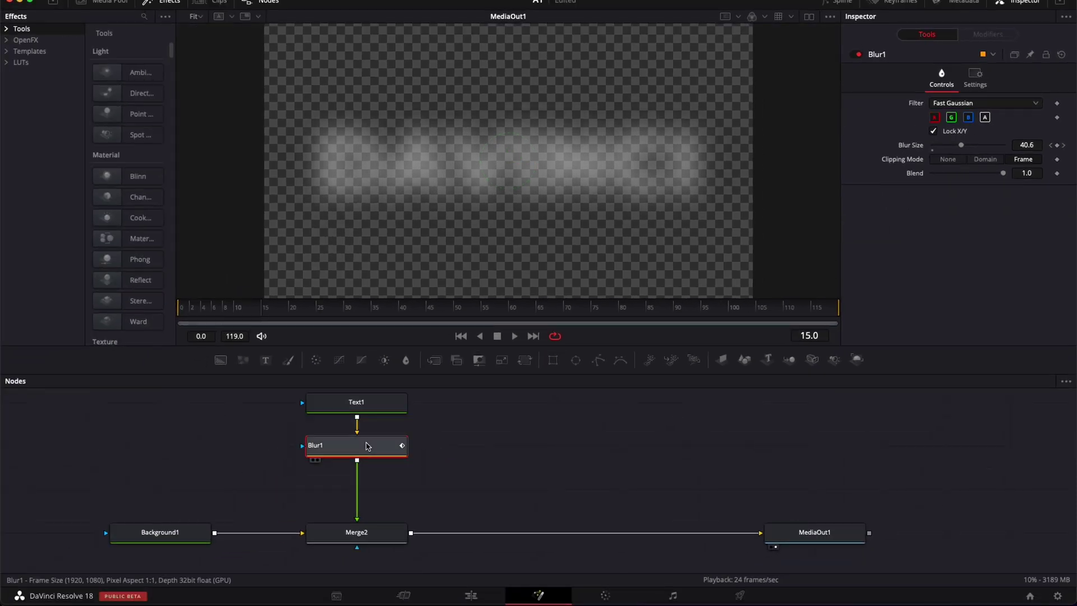
key("shift+space")
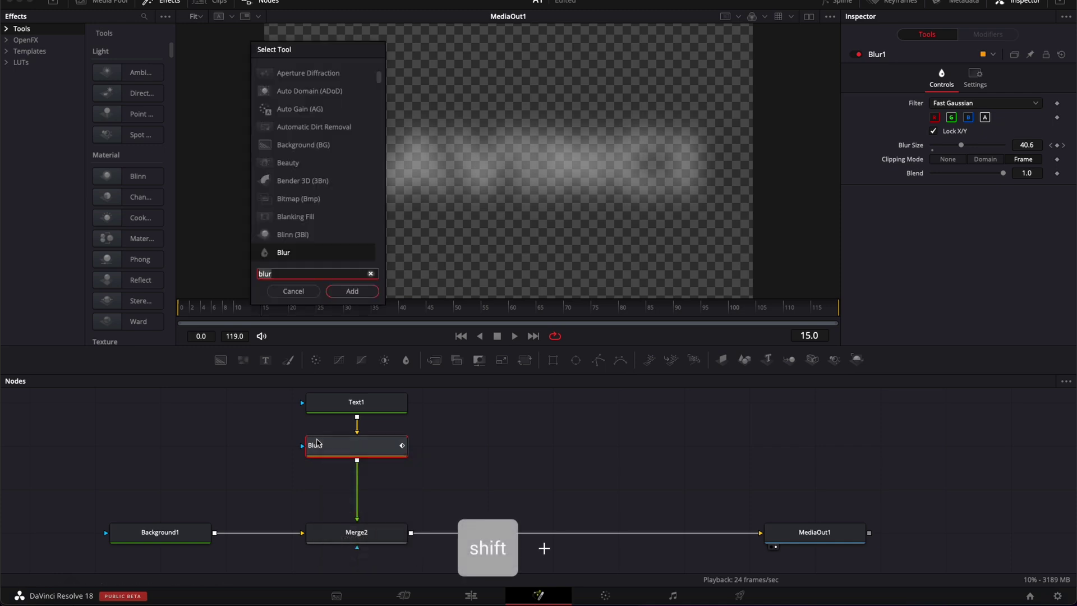
type("brigh")
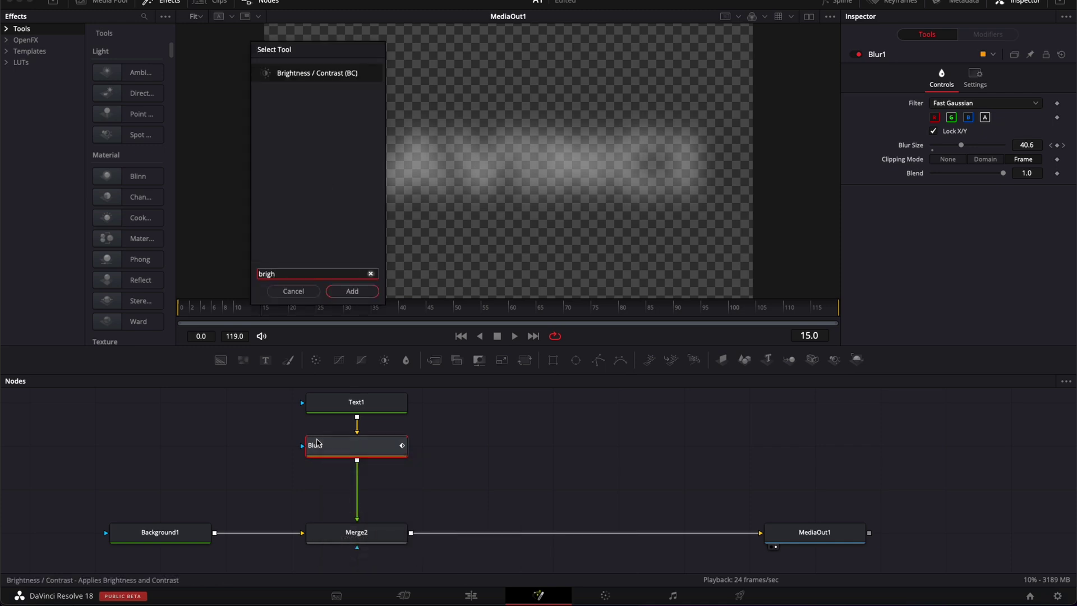
key("Return")
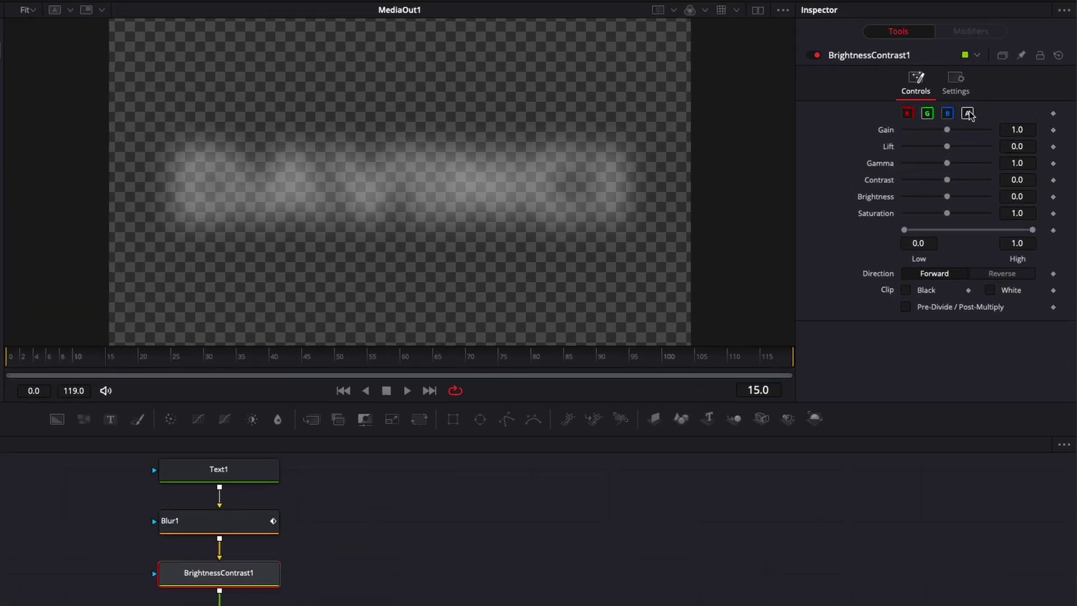
- Keyframe Gain at 1.0 on frame 10 and 0 on frame 0, then scrub the fade
left_click(76, 364)
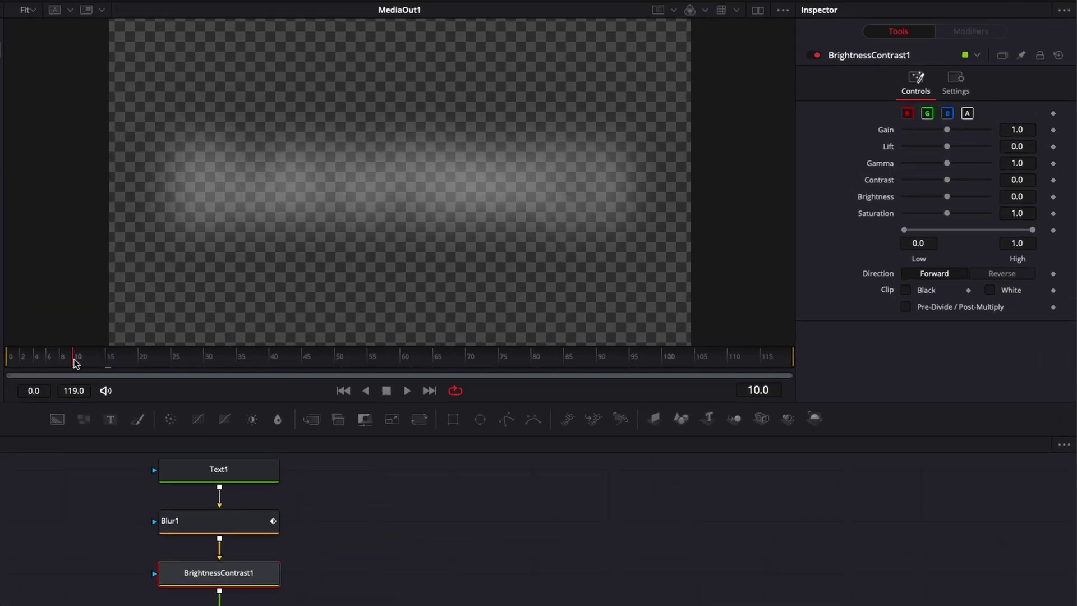
left_click(1053, 130)
left_click(7, 362)
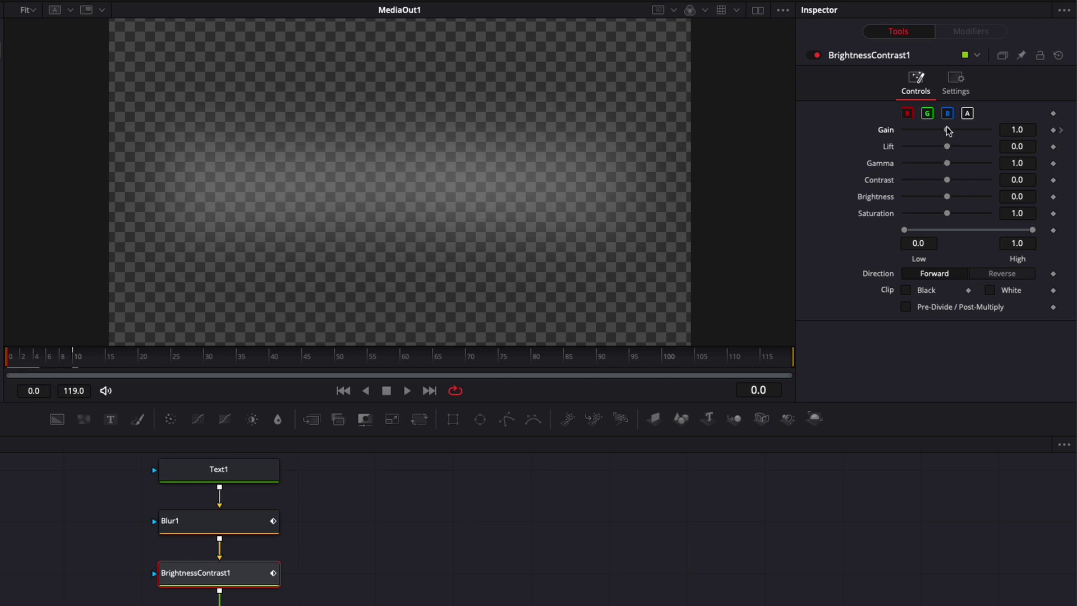
left_click_drag(946, 130, 876, 131)
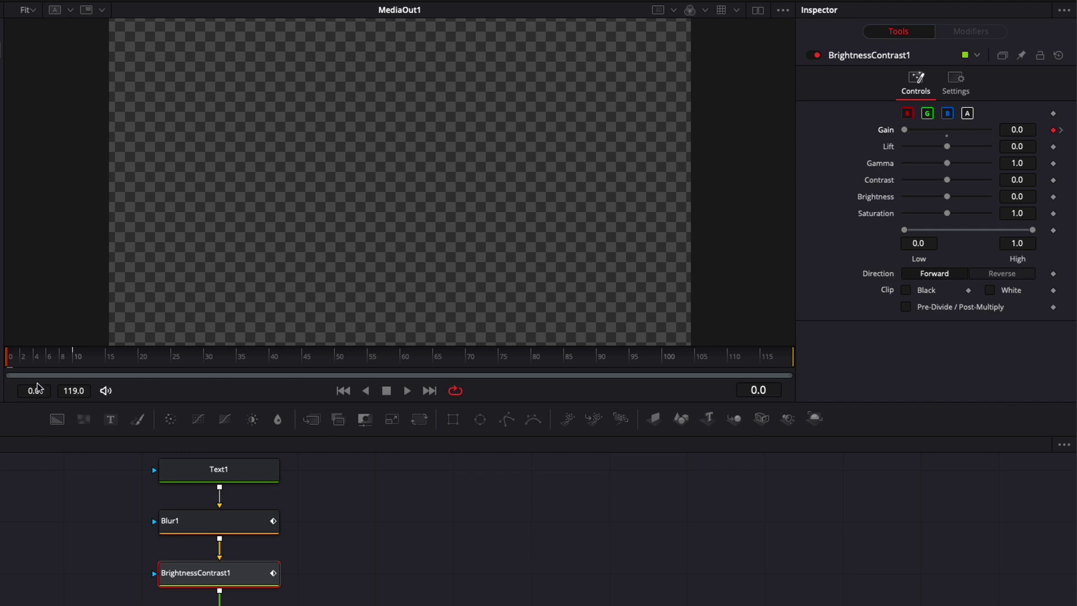
left_click_drag(15, 365, 187, 365)
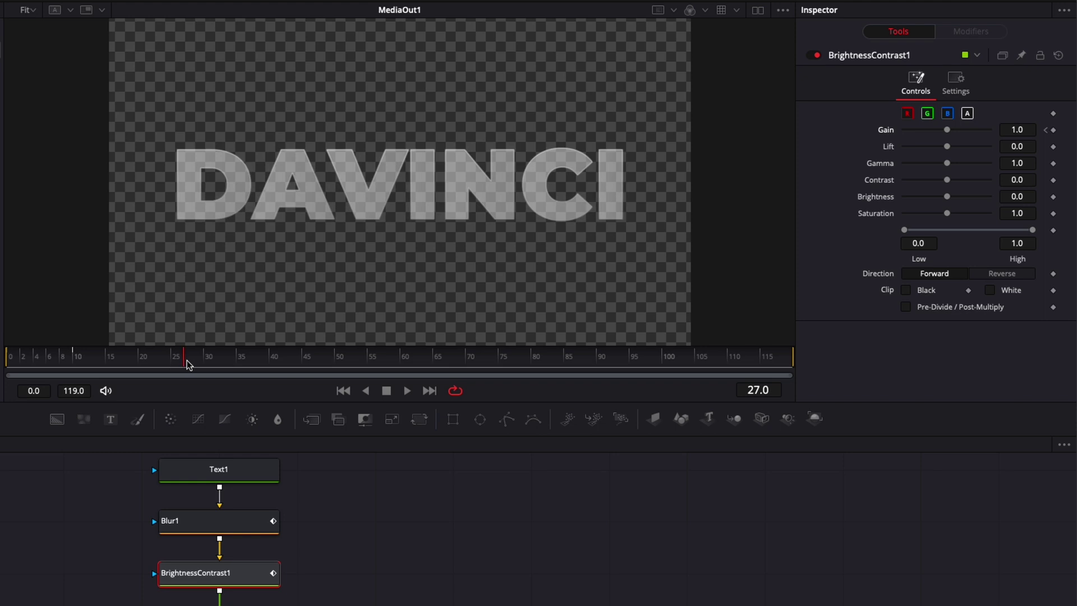
- Keyframe Text1's Tracking at 1.0 on frame 25 in the Text tab
left_click(197, 478)
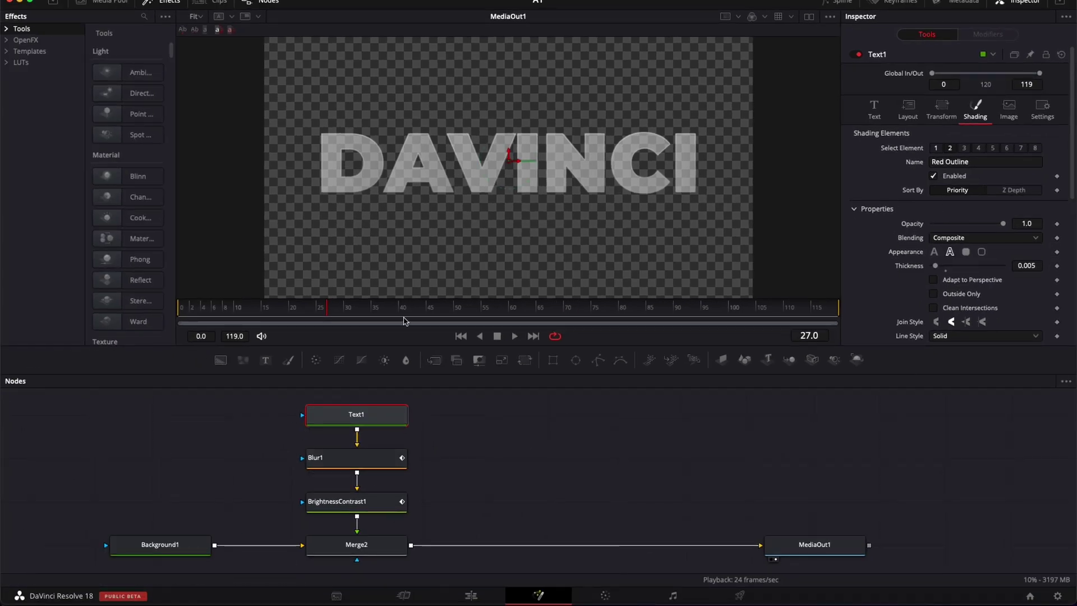
left_click(318, 310)
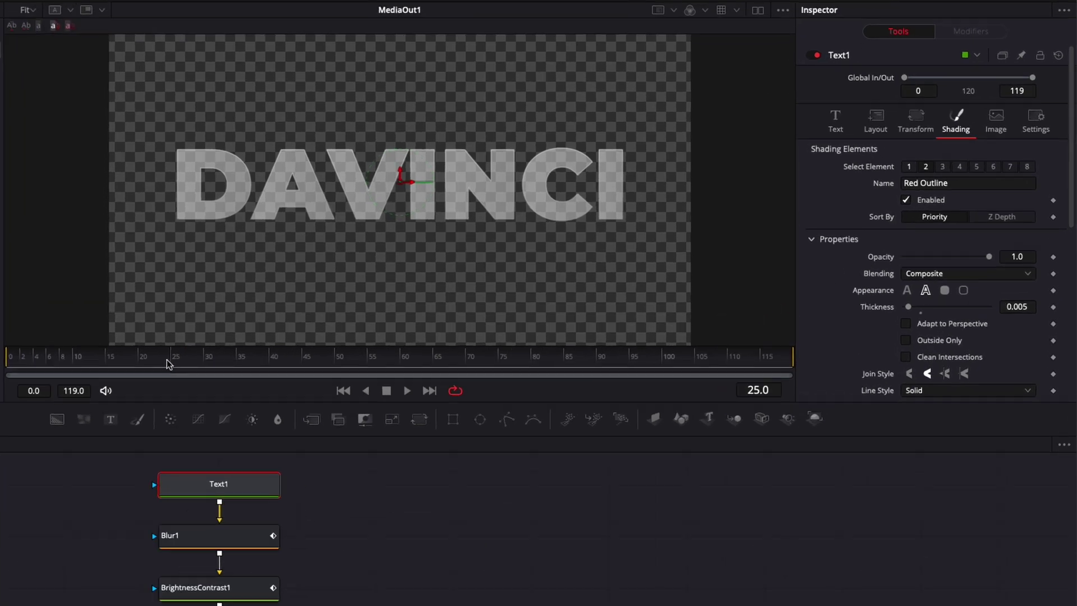
left_click(839, 127)
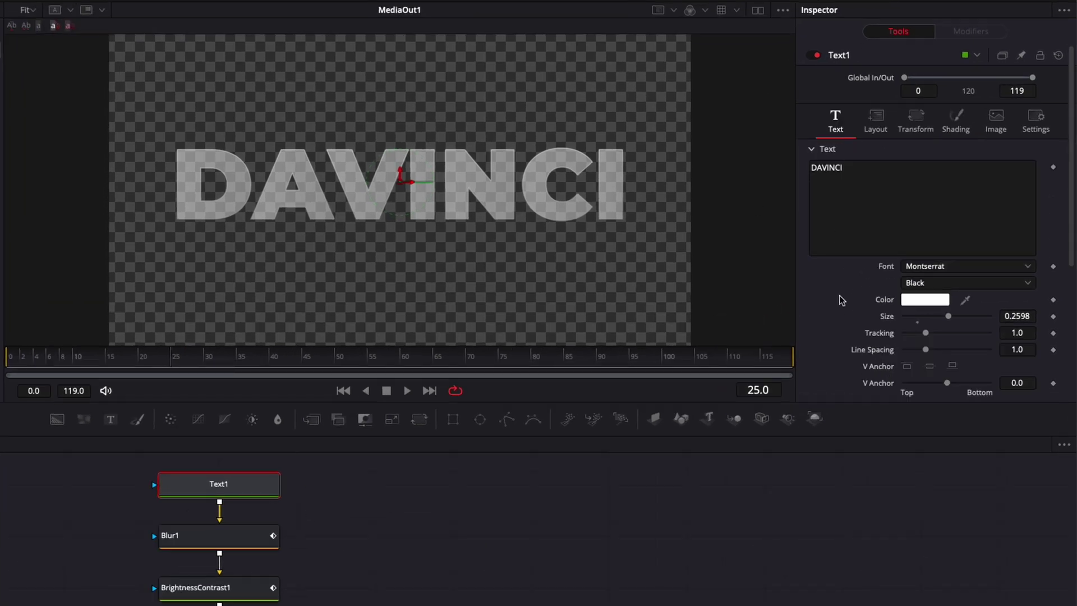
scroll(846, 306, "down", 1)
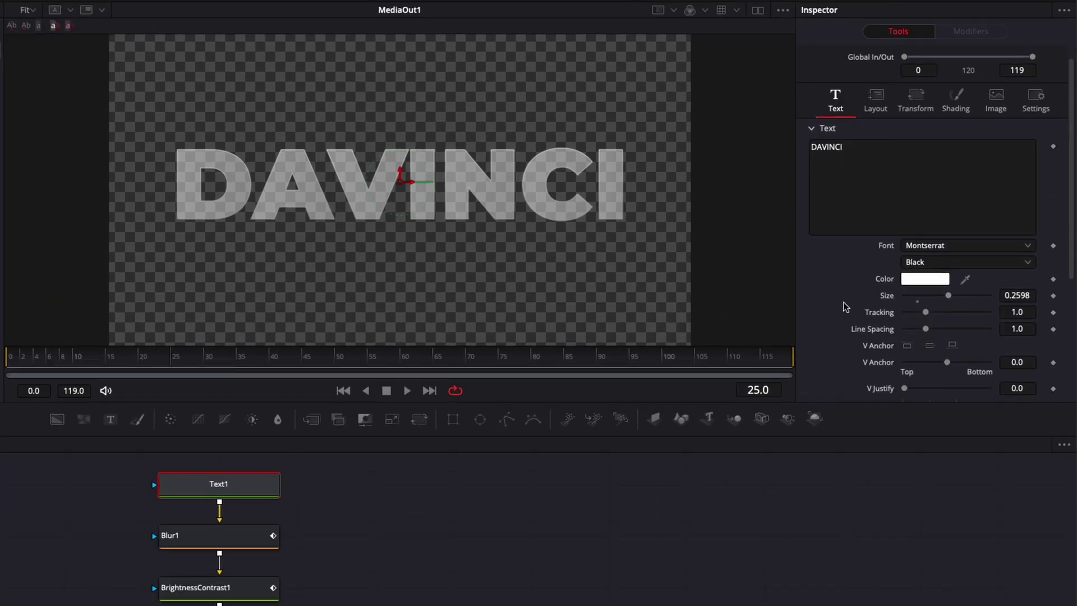
left_click(1053, 313)
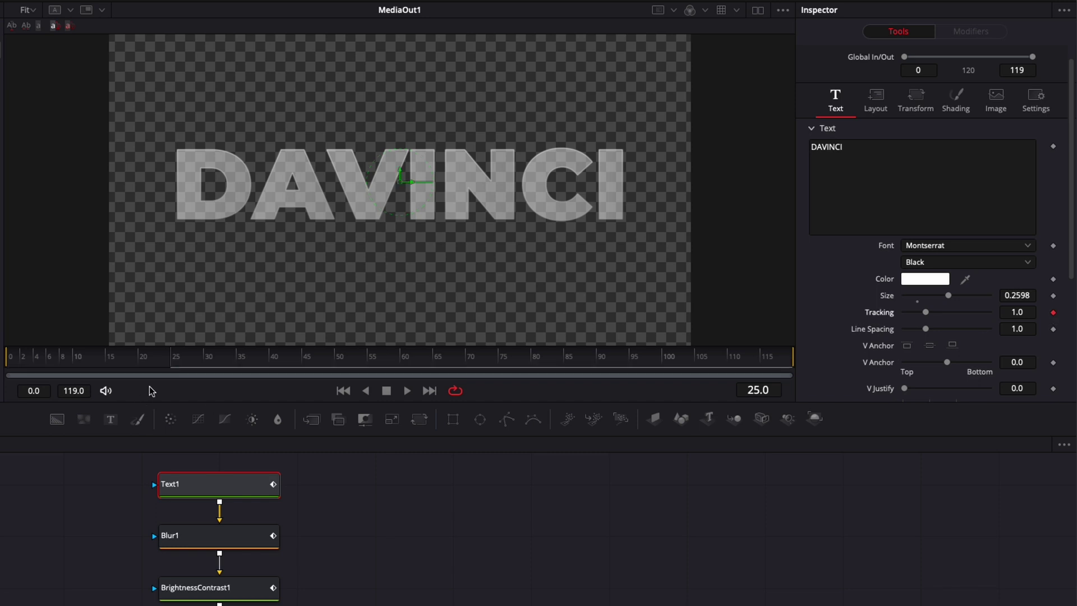
left_click_drag(40, 364, 14, 364)
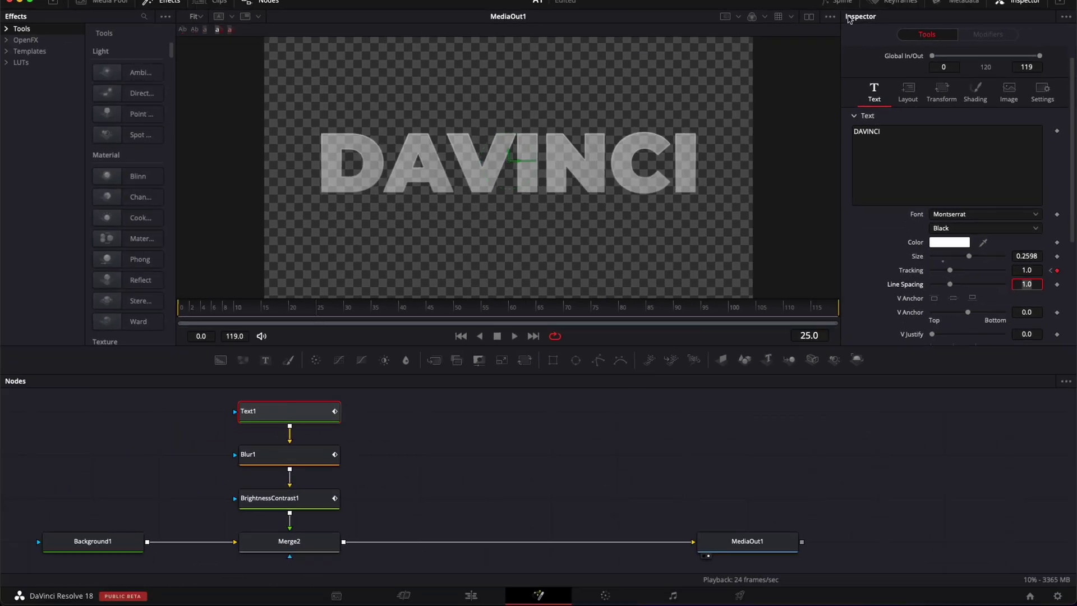
- Smooth all Character Spacing and Blur Size keyframes in the Spline editor and edit Ease In
left_click(841, 2)
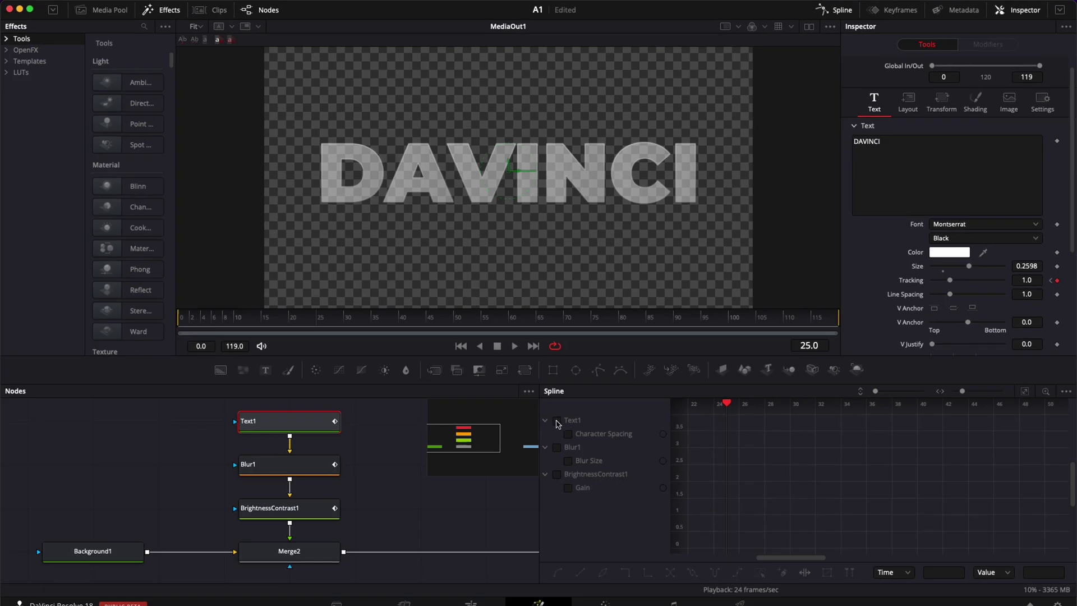
left_click(557, 421)
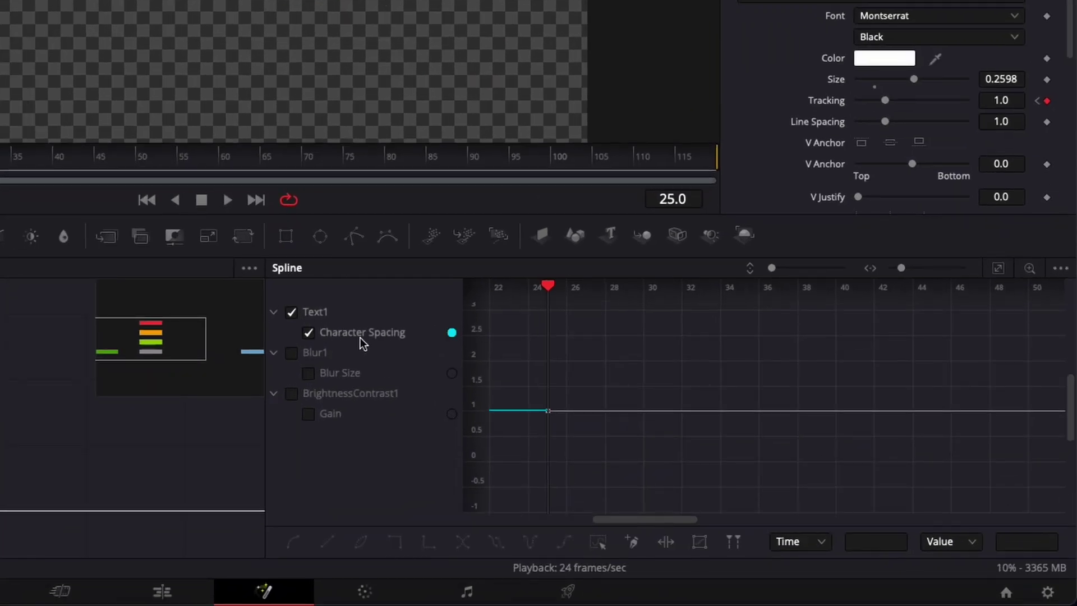
left_click(291, 353)
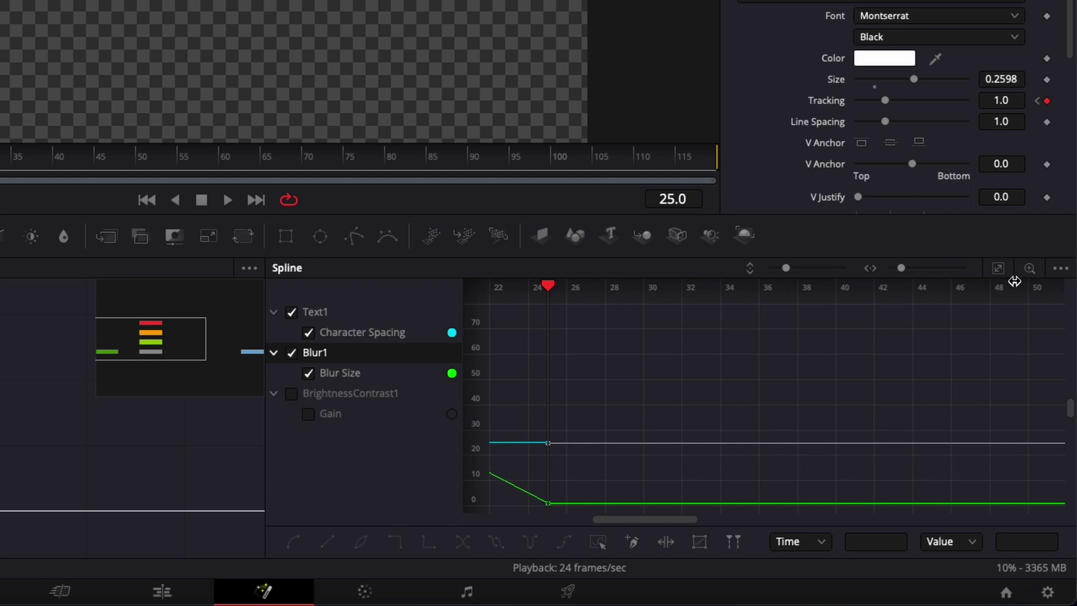
left_click(1002, 276)
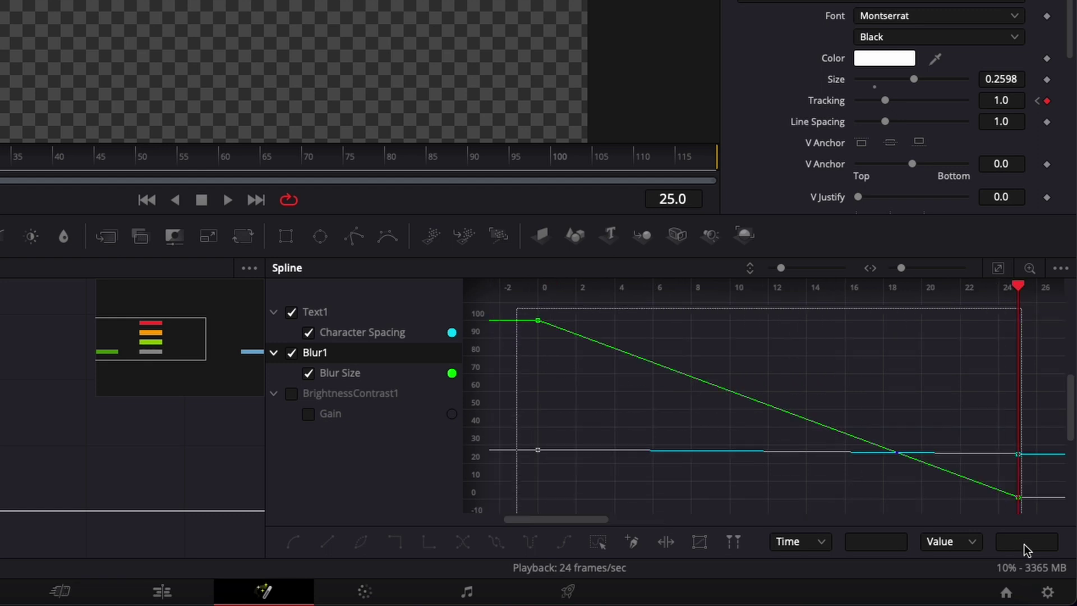
key("ctrl+a")
key("s")
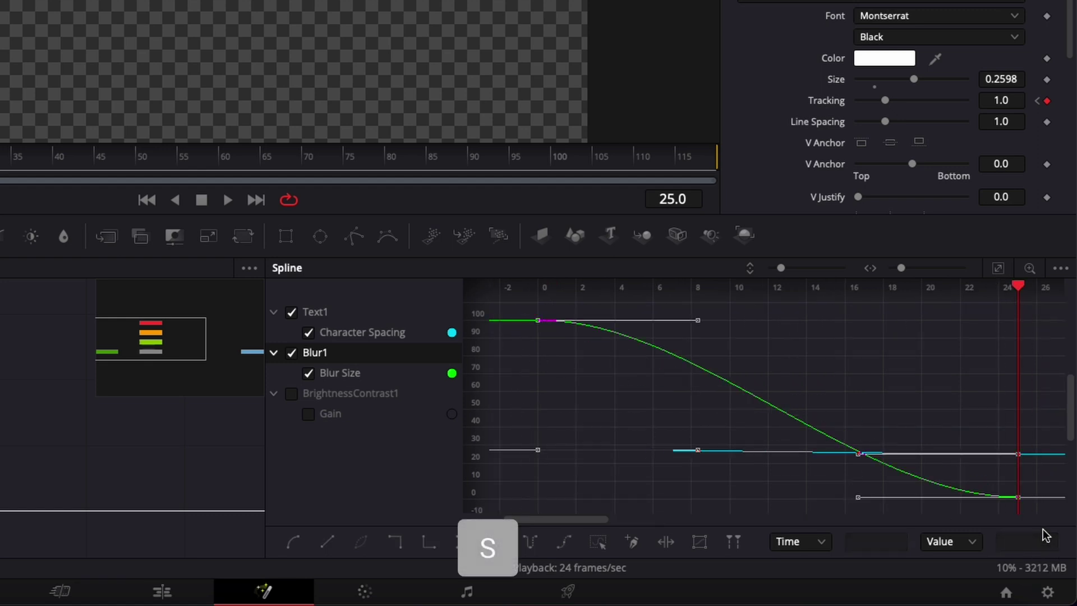
key("t")
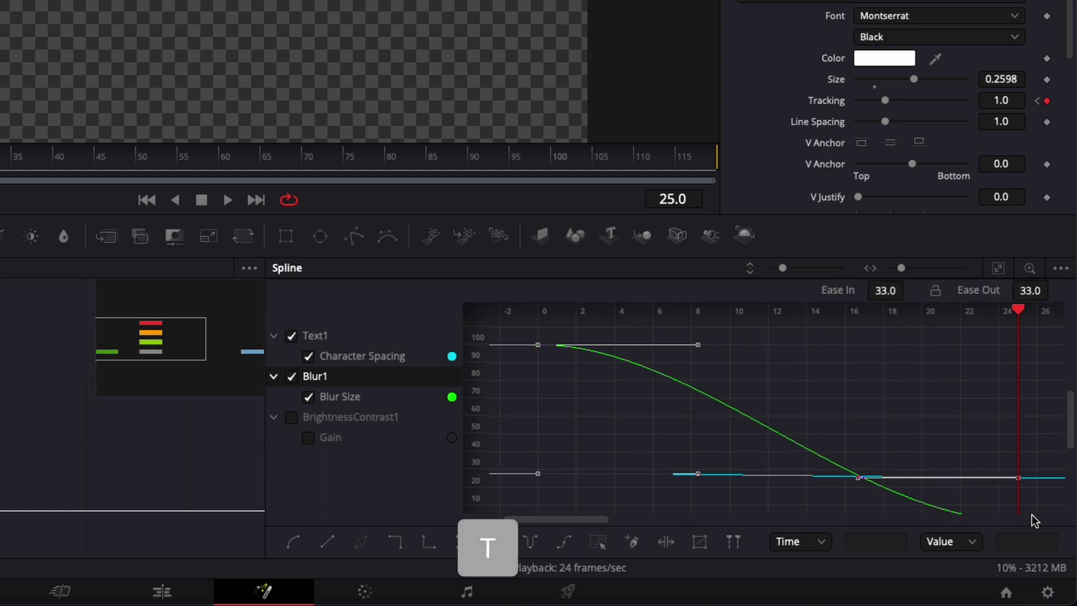
left_click(886, 291)
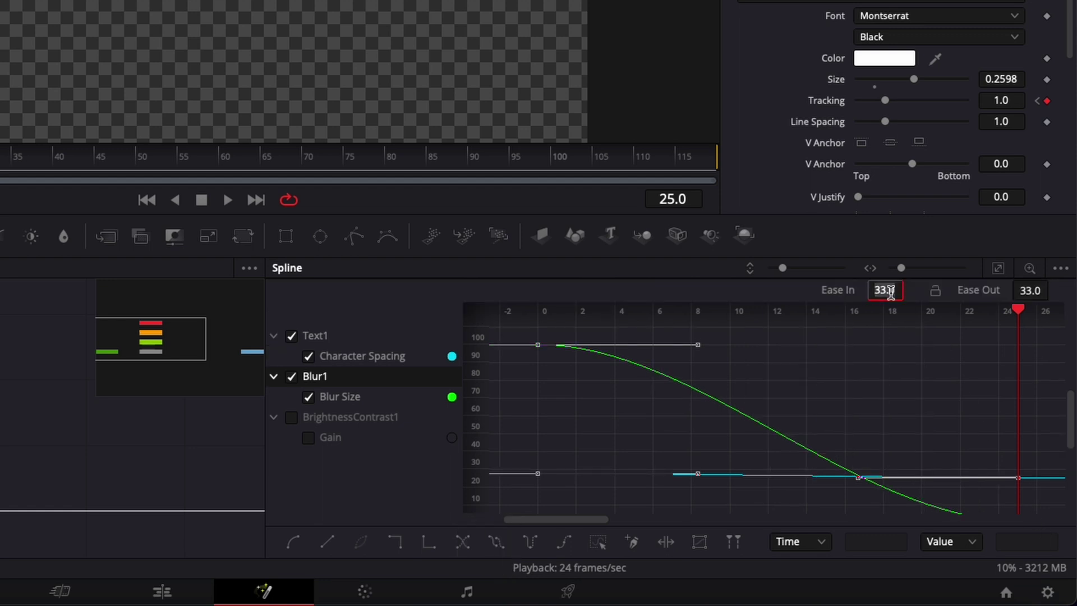